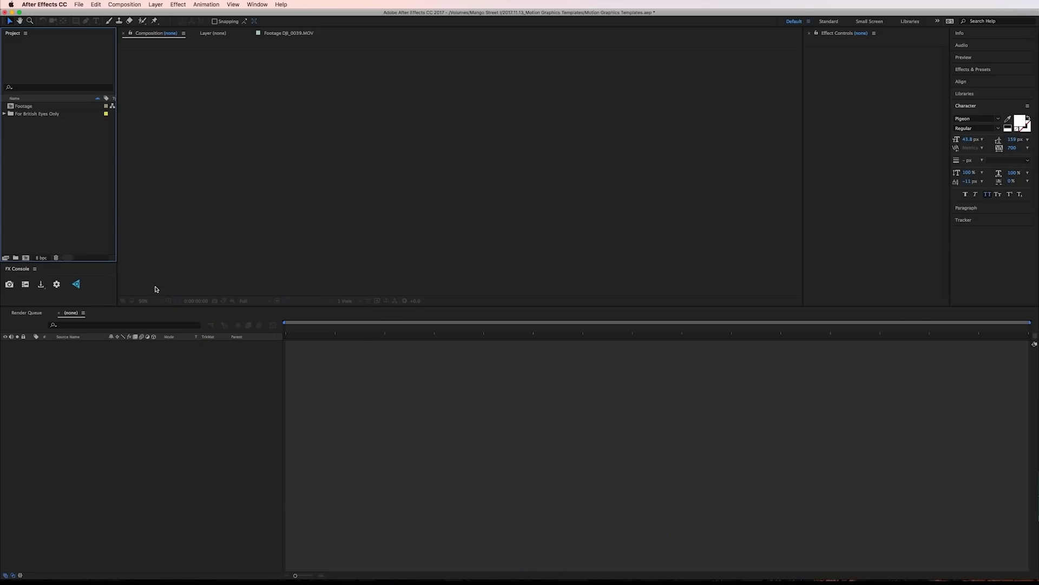
Create a new 1920×1080 composition, Comp 3, at 23.976 fps
{"action": "left_click", "coordinate": [27, 258]}
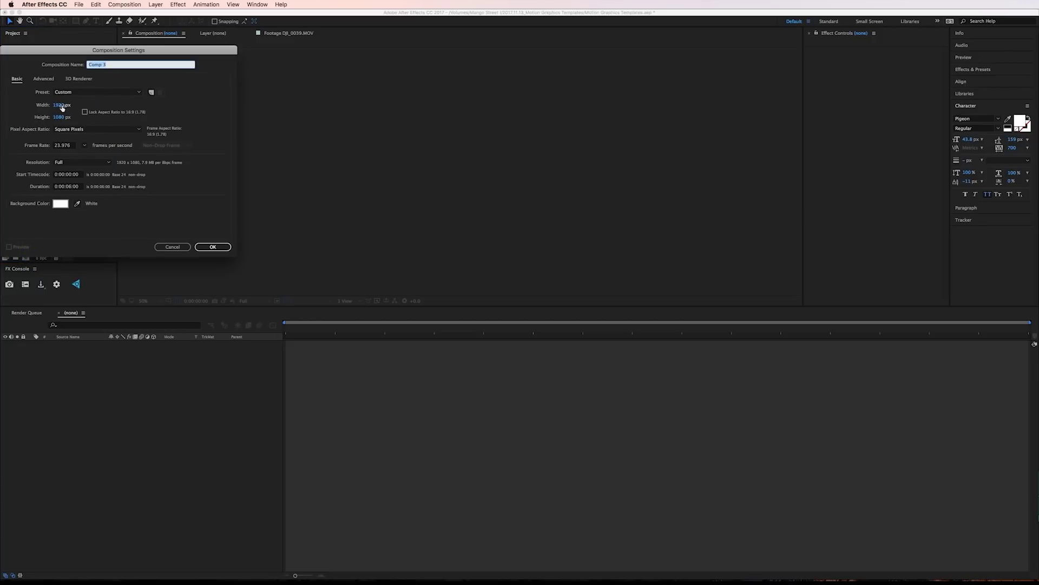
{"action": "left_click", "coordinate": [84, 146]}
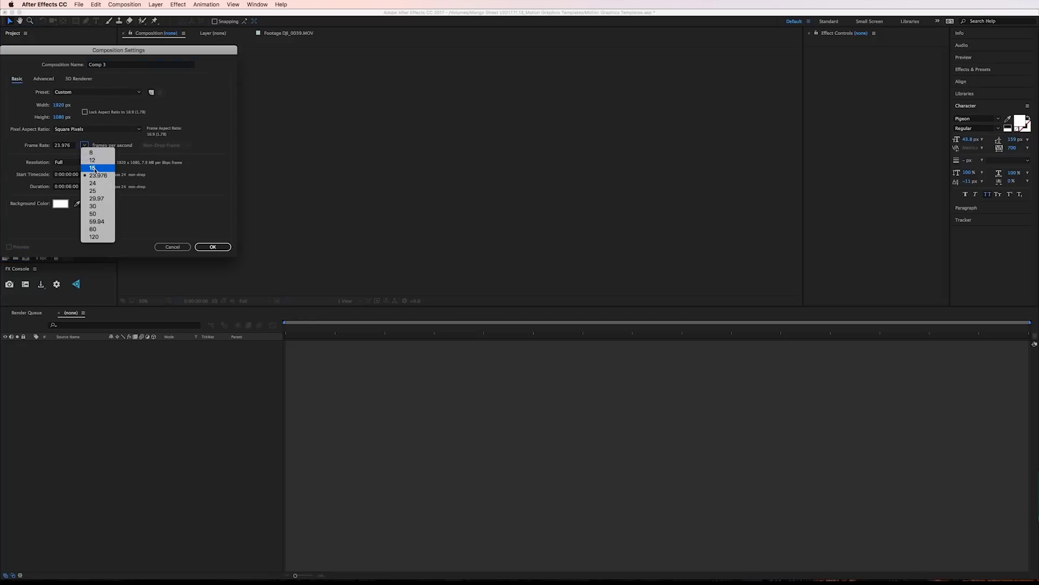
{"action": "left_click", "coordinate": [96, 175]}
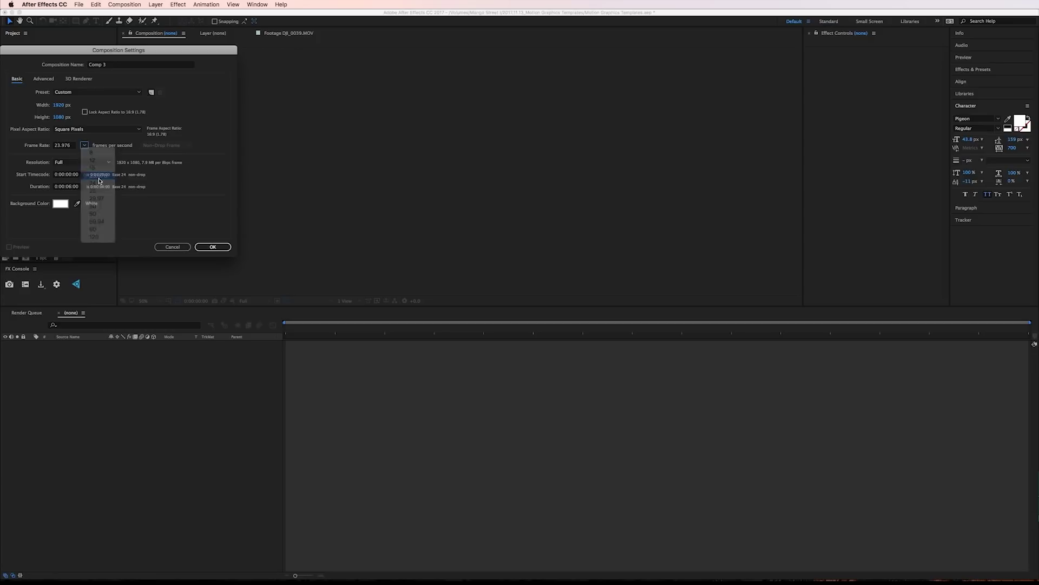
{"action": "left_click", "coordinate": [213, 247]}
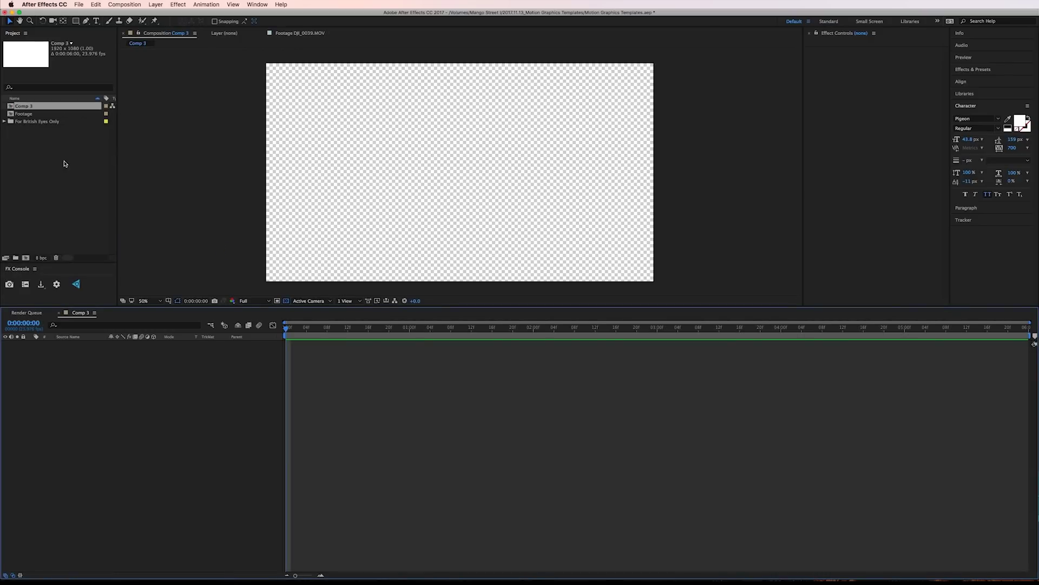
Add the Footage clip from the Project panel to the Comp 3 timeline
{"action": "left_click", "coordinate": [56, 160]}
{"action": "left_click", "coordinate": [24, 114]}
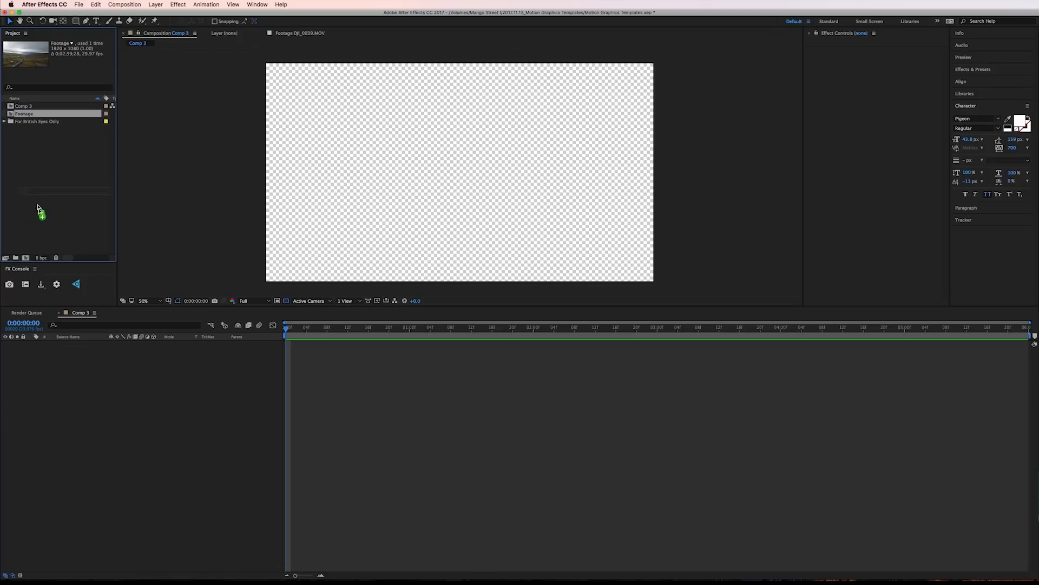
{"action": "left_click_drag", "start_coordinate": [44, 359], "coordinate": [43, 359]}
Add a text layer reading ICELAND over the footage
{"action": "key", "text": "super+t"}
{"action": "left_click", "coordinate": [449, 179]}
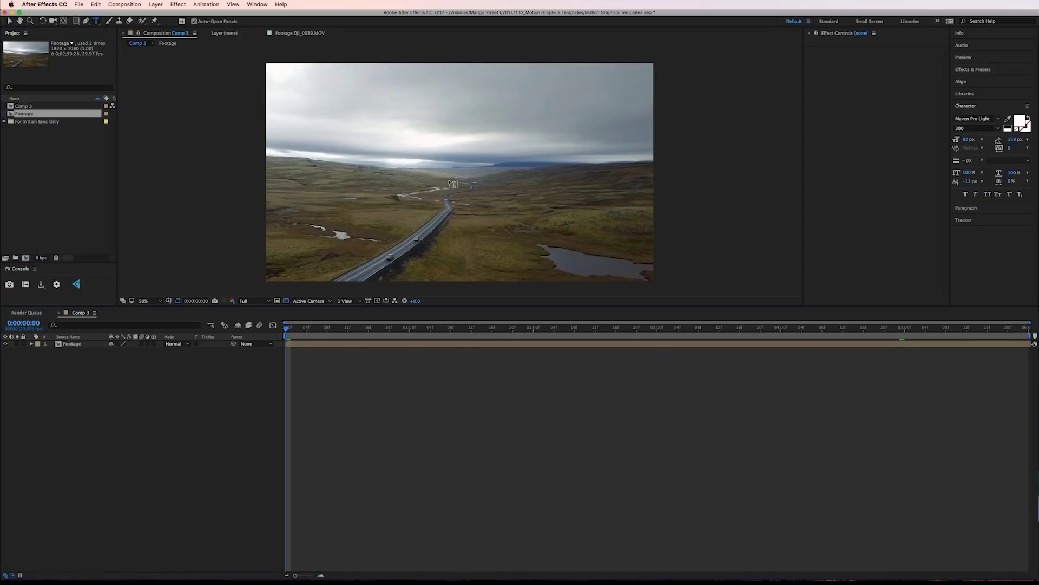
{"action": "type", "text": "ICELAND"}
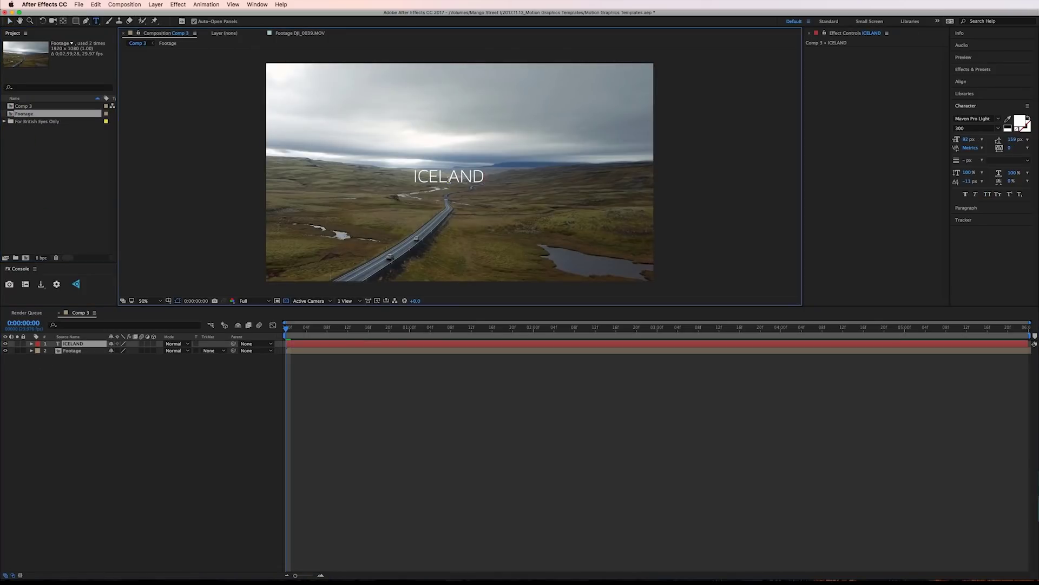
Set the ICELAND text to Maven Pro Light, 43 px, with 1000 tracking
{"action": "key", "text": "super+a"}
{"action": "left_click", "coordinate": [977, 118]}
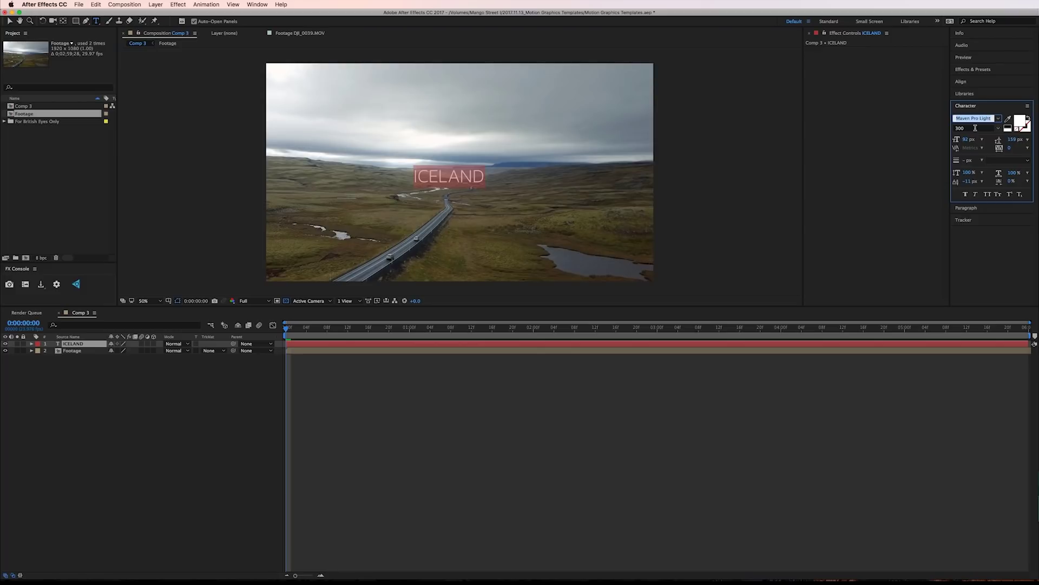
{"action": "key", "text": "Return"}
{"action": "type", "text": "43"}
{"action": "key", "text": "Return"}
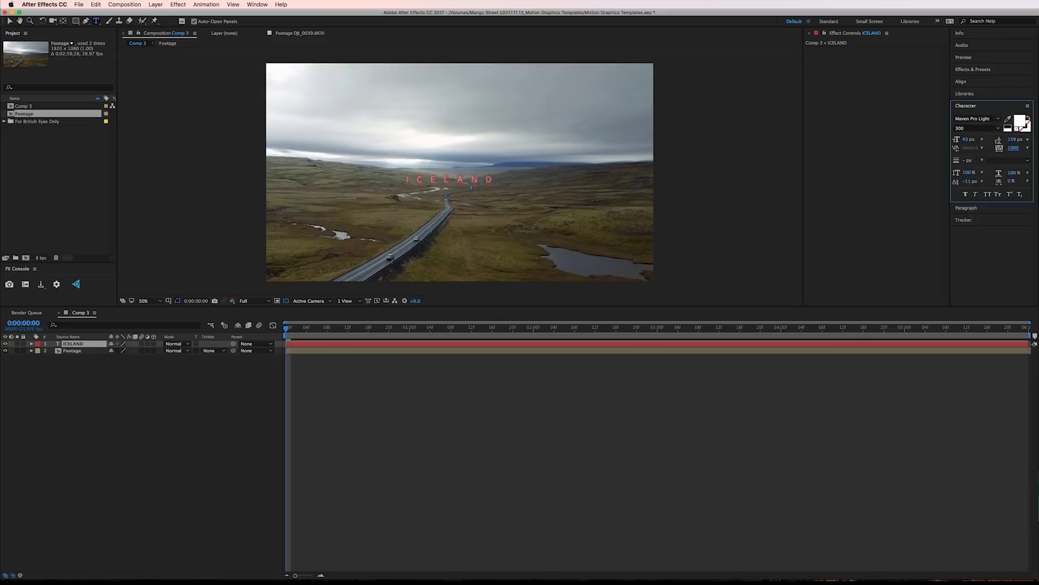
{"action": "left_click", "coordinate": [966, 207]}
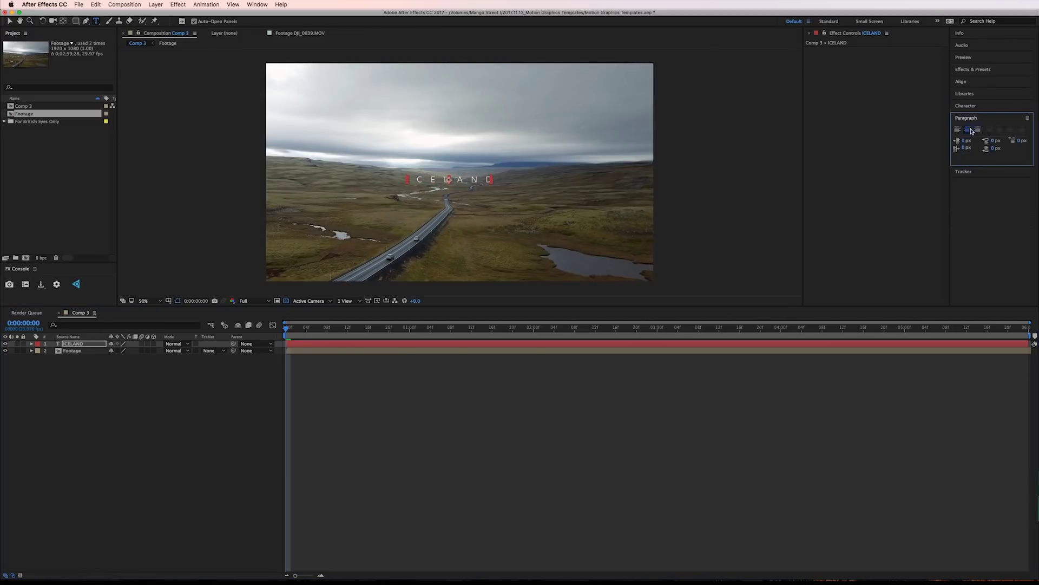
Align the ICELAND layer to the vertical centre of the composition, then deselect it
{"action": "left_click", "coordinate": [966, 81]}
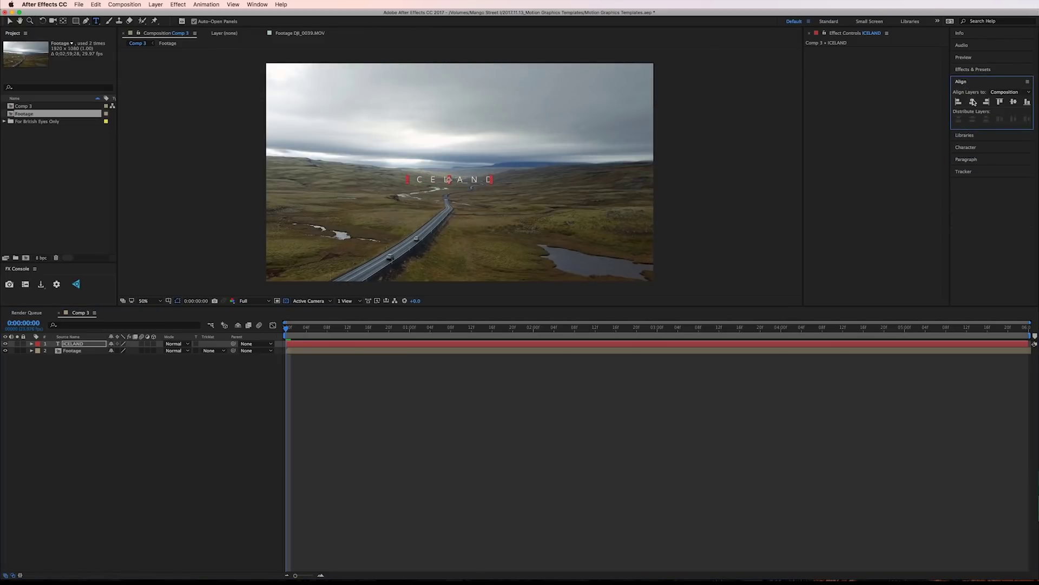
{"action": "left_click", "coordinate": [1002, 92]}
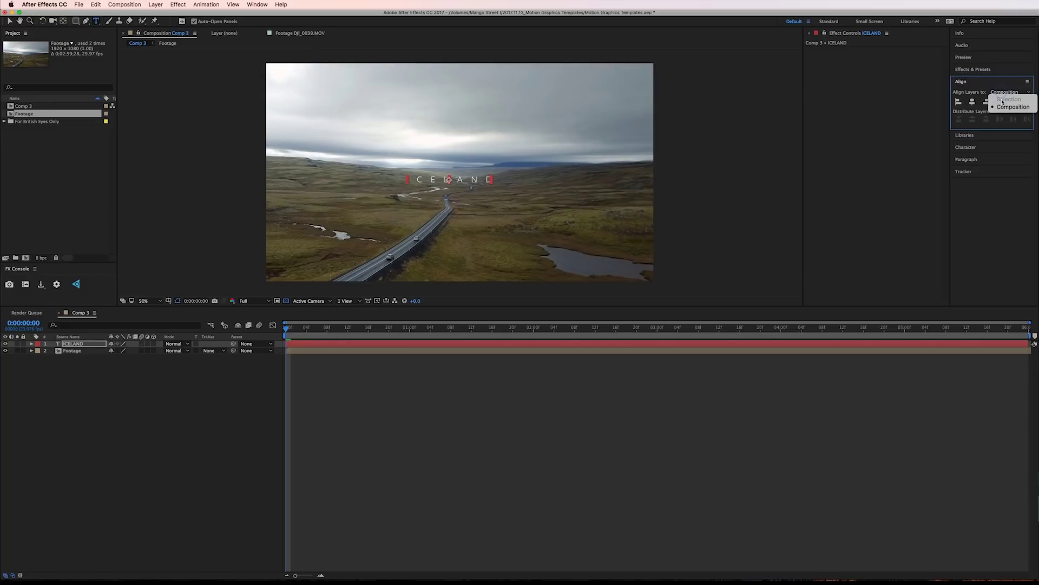
{"action": "left_click", "coordinate": [1007, 107]}
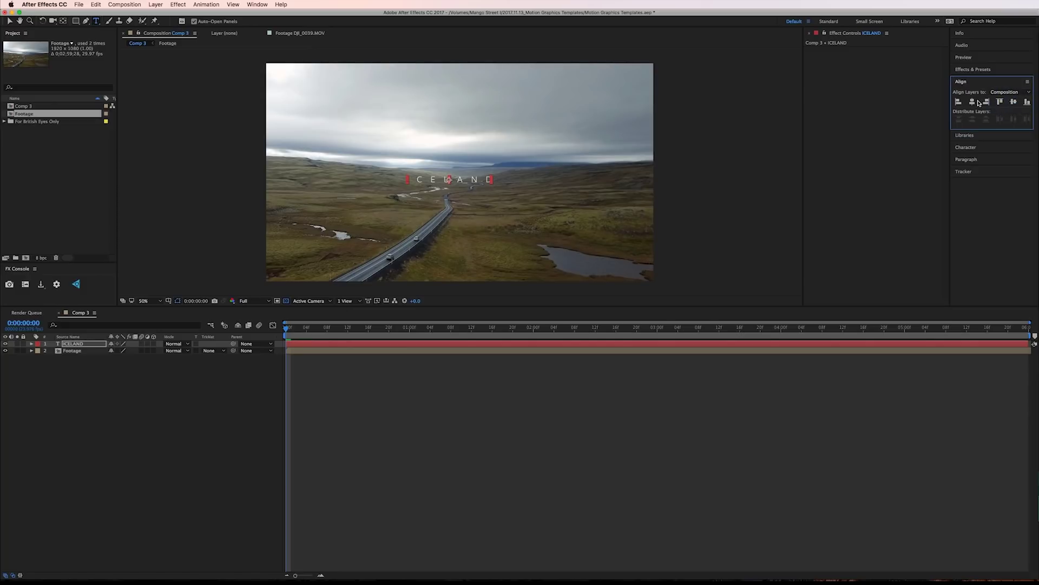
{"action": "left_click", "coordinate": [1013, 102]}
{"action": "left_click", "coordinate": [752, 507]}
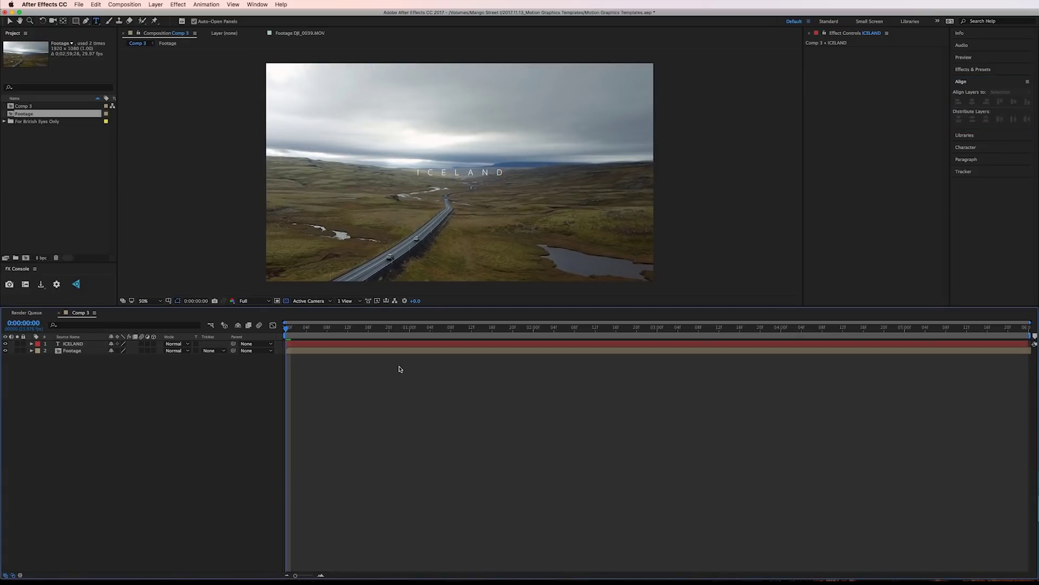
Keyframe the ICELAND title's Opacity from 0% at 0:00 to 100% at 1:14
{"action": "left_click_drag", "start_coordinate": [486, 329], "coordinate": [482, 328]}
{"action": "left_click", "coordinate": [379, 343]}
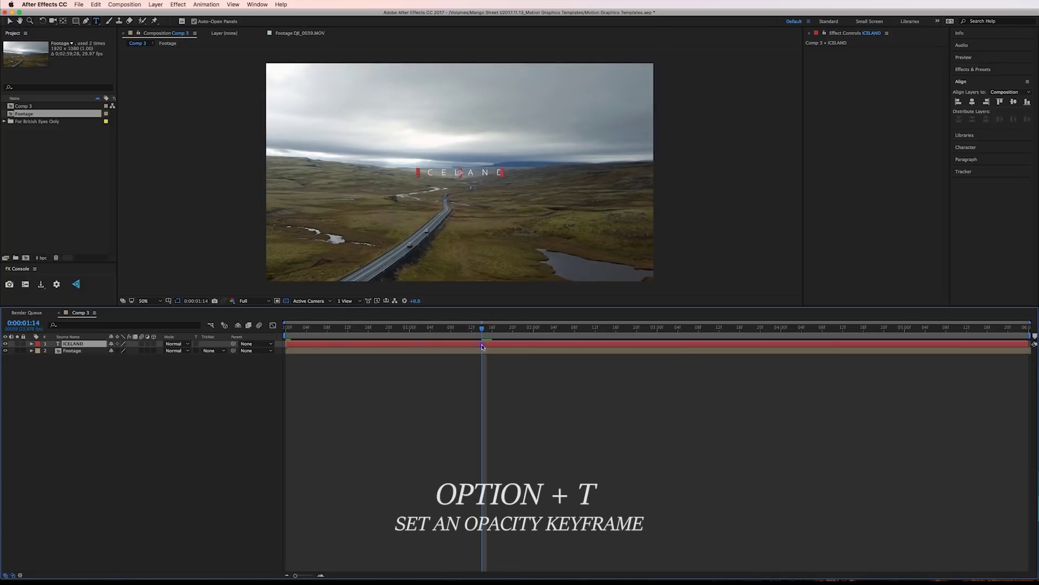
{"action": "key", "text": "alt+t"}
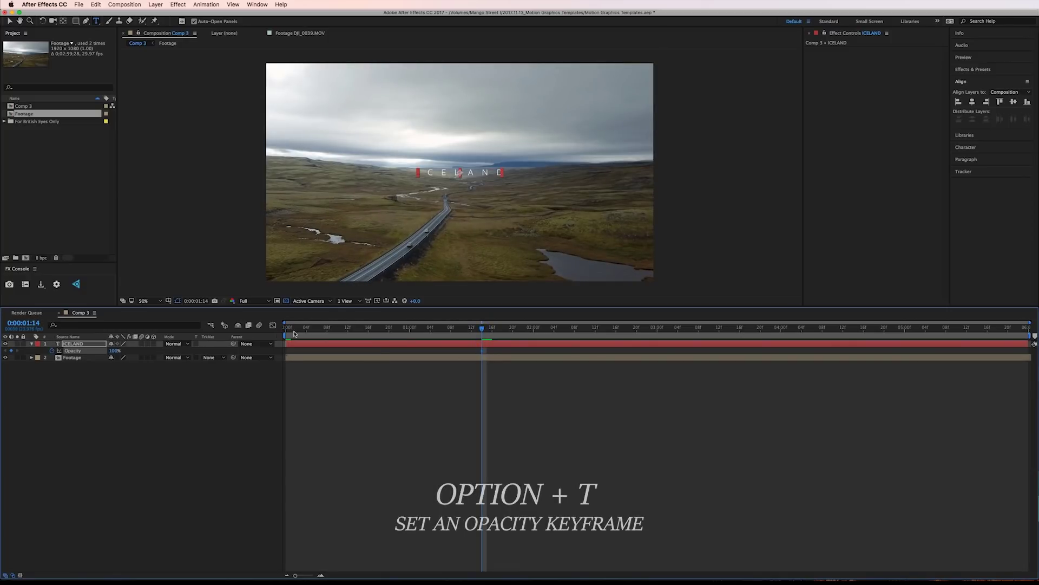
{"action": "key", "text": "Home"}
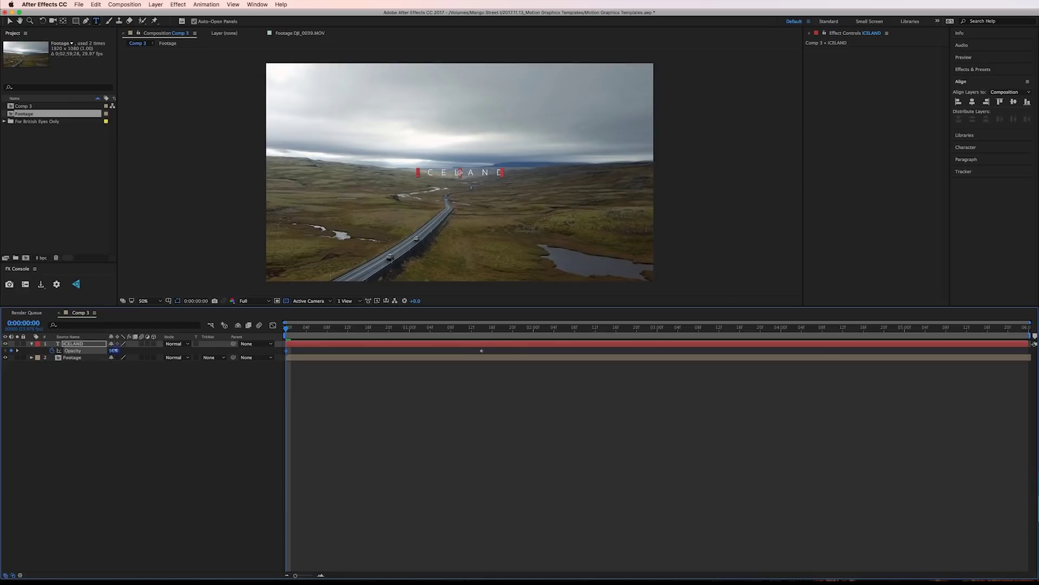
{"action": "key", "text": "t"}
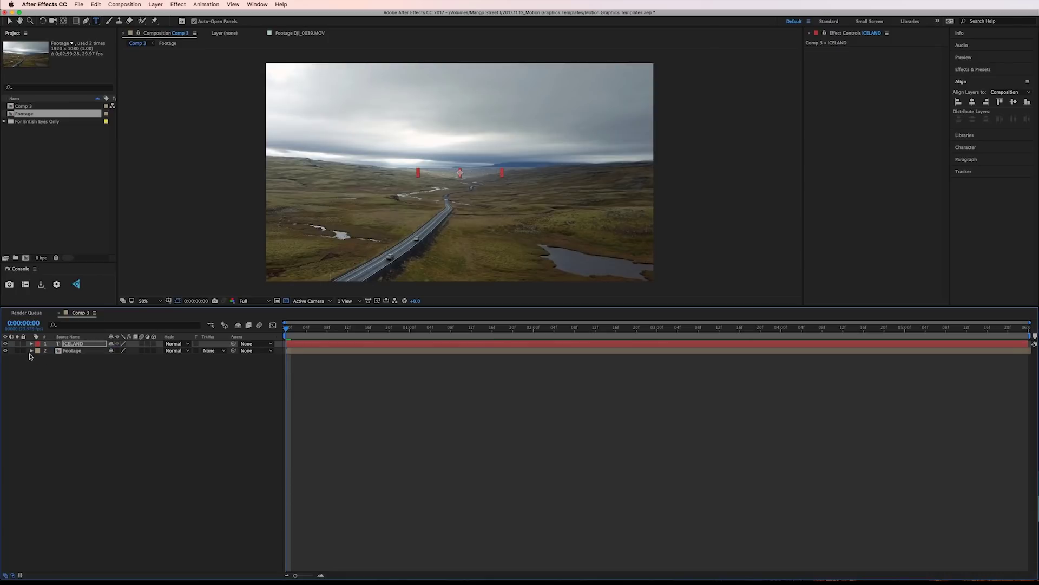
{"action": "key", "text": "u"}
{"action": "key", "text": "u"}
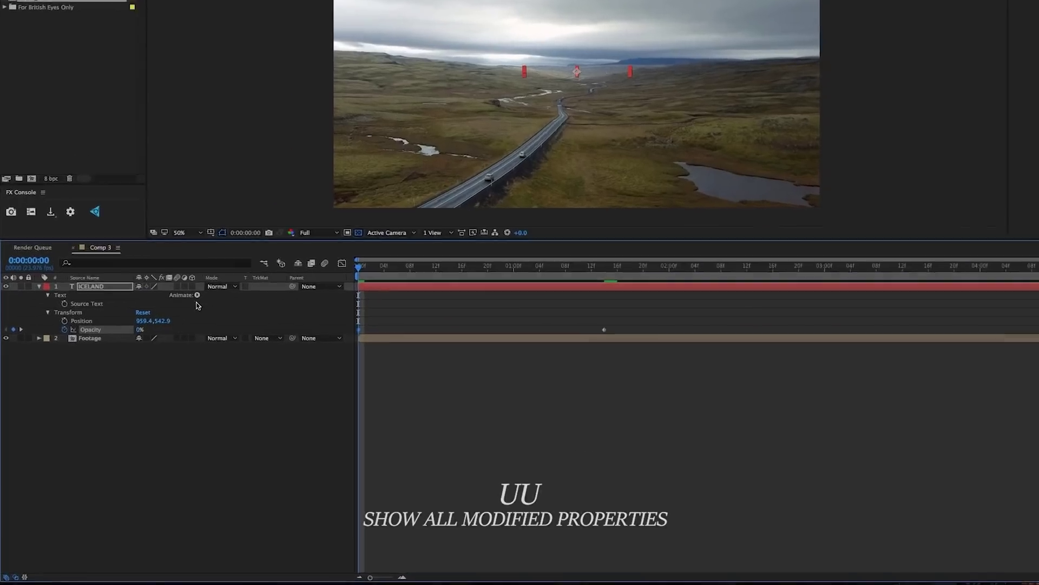
Add a Tracking animator to ICELAND, keyframing Tracking Amount from 0 at 0:00 to 18 at 5:00
{"action": "left_click", "coordinate": [158, 350]}
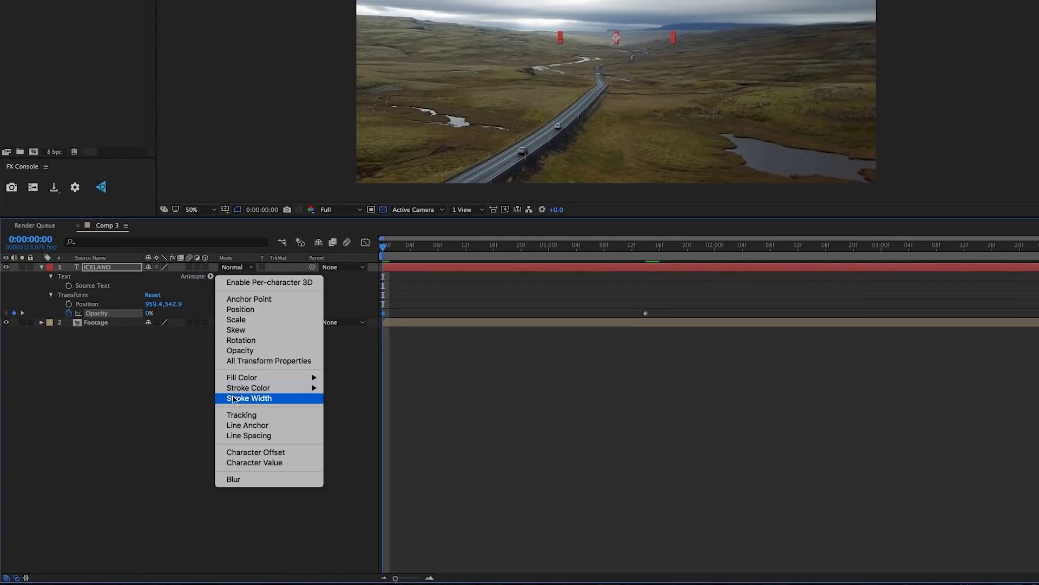
{"action": "left_click", "coordinate": [235, 415]}
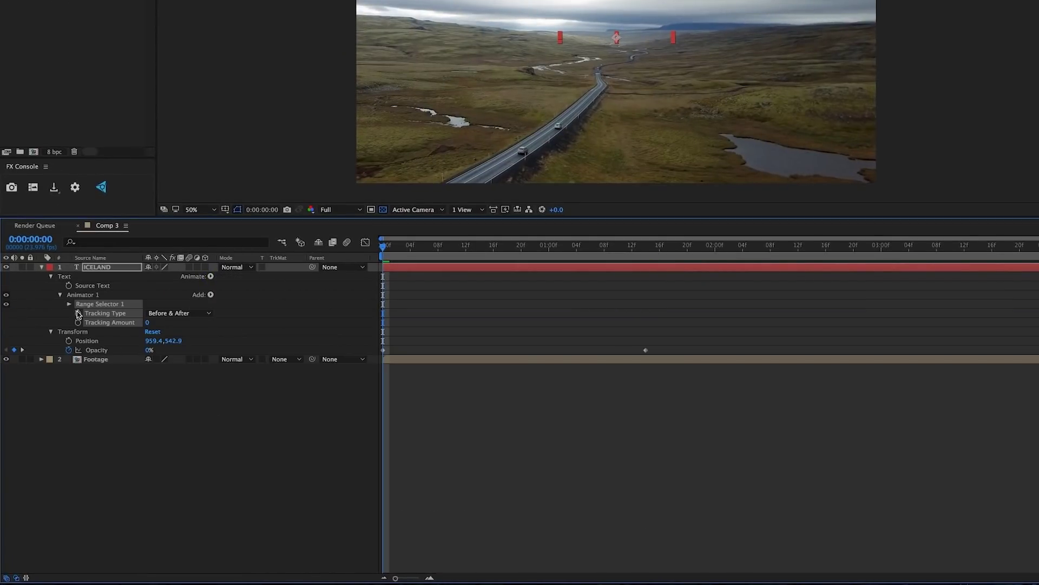
{"action": "left_click", "coordinate": [78, 322]}
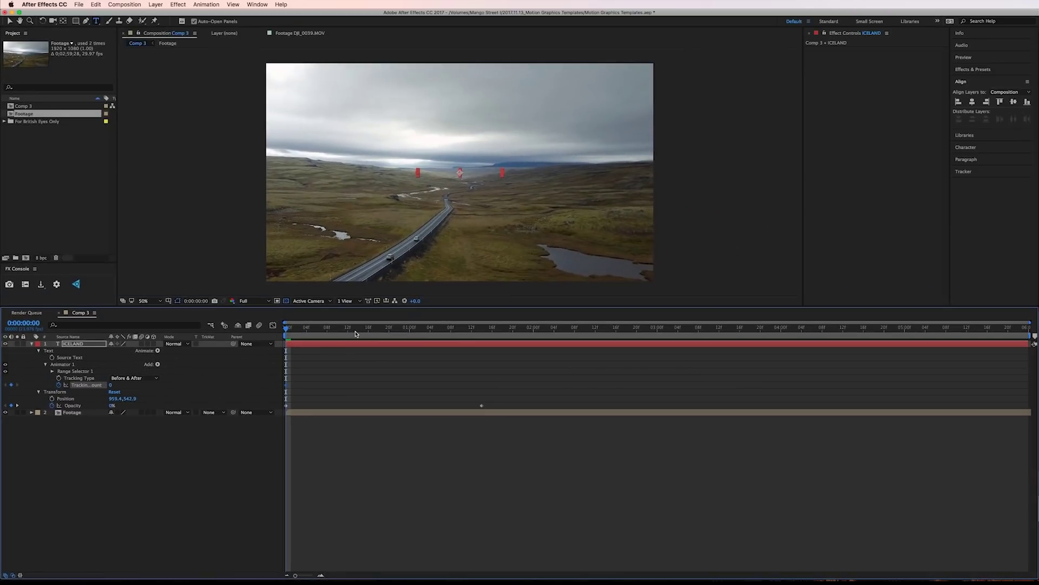
{"action": "left_click_drag", "start_coordinate": [356, 334], "coordinate": [905, 325]}
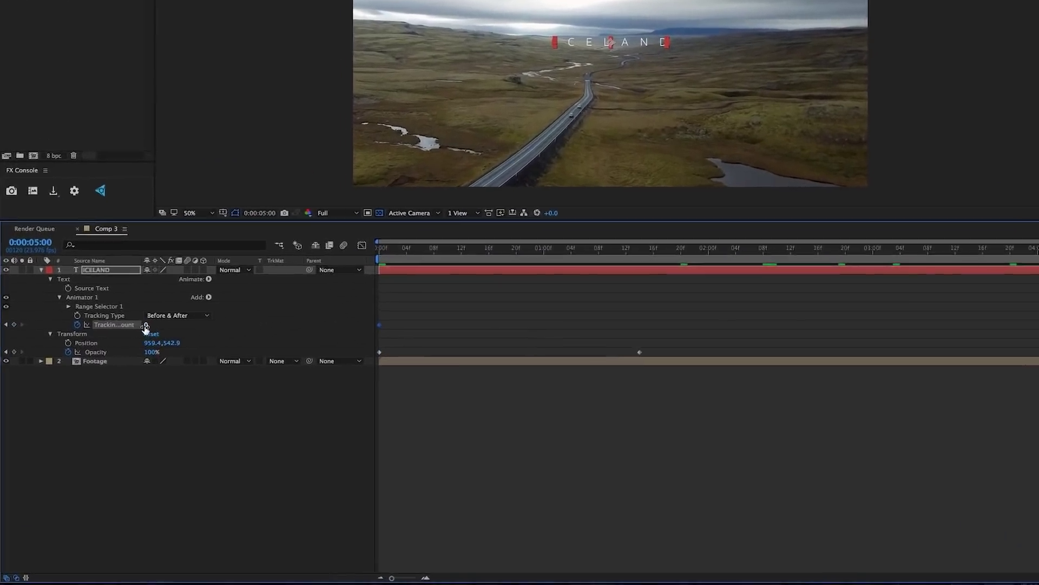
{"action": "left_click", "coordinate": [113, 380]}
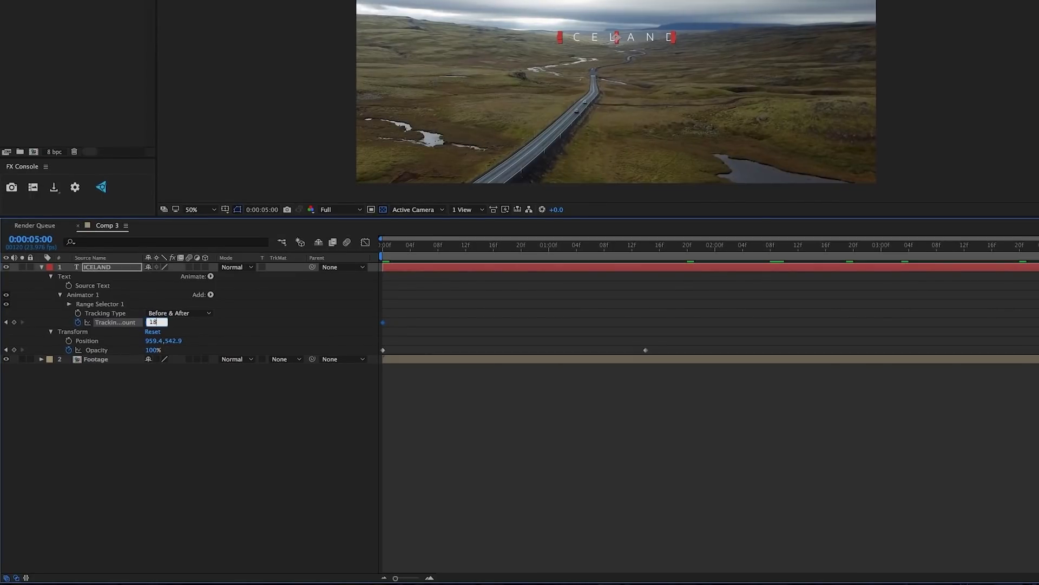
{"action": "key", "text": "Return"}
{"action": "key", "text": "space"}
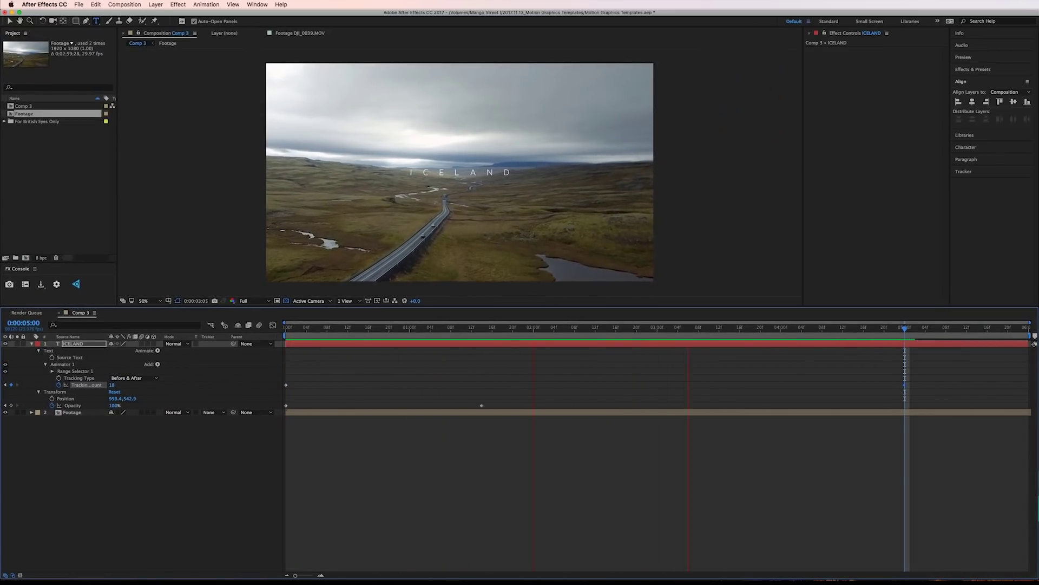
Keyframe the title's Opacity from 100% at 4:00 to 0% at 5:00, then preview
{"action": "key", "text": "space"}
{"action": "key", "text": "u"}
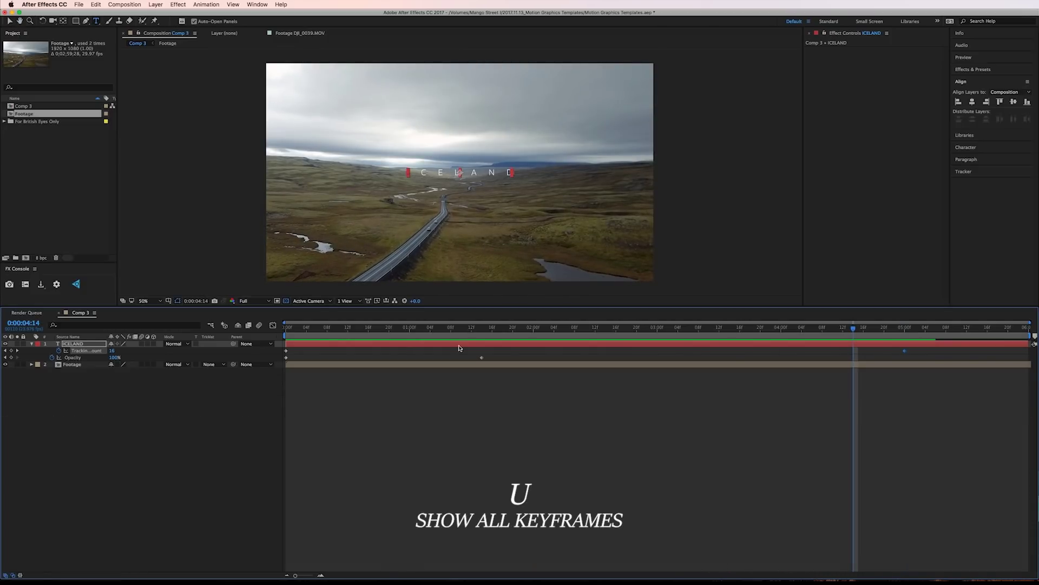
{"action": "left_click_drag", "start_coordinate": [774, 329], "coordinate": [781, 330]}
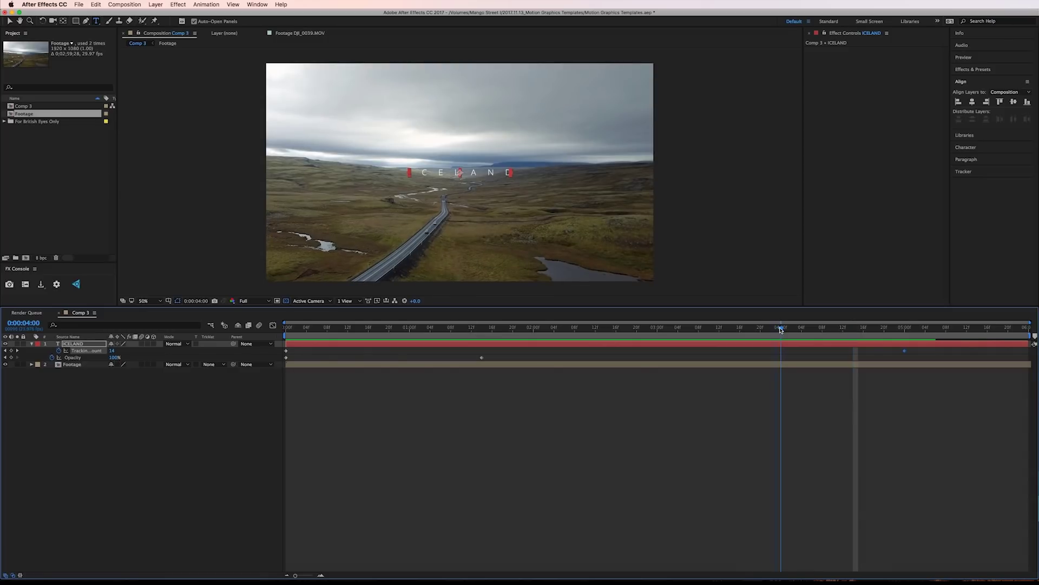
{"action": "key", "text": "alt+t"}
{"action": "key", "text": "k"}
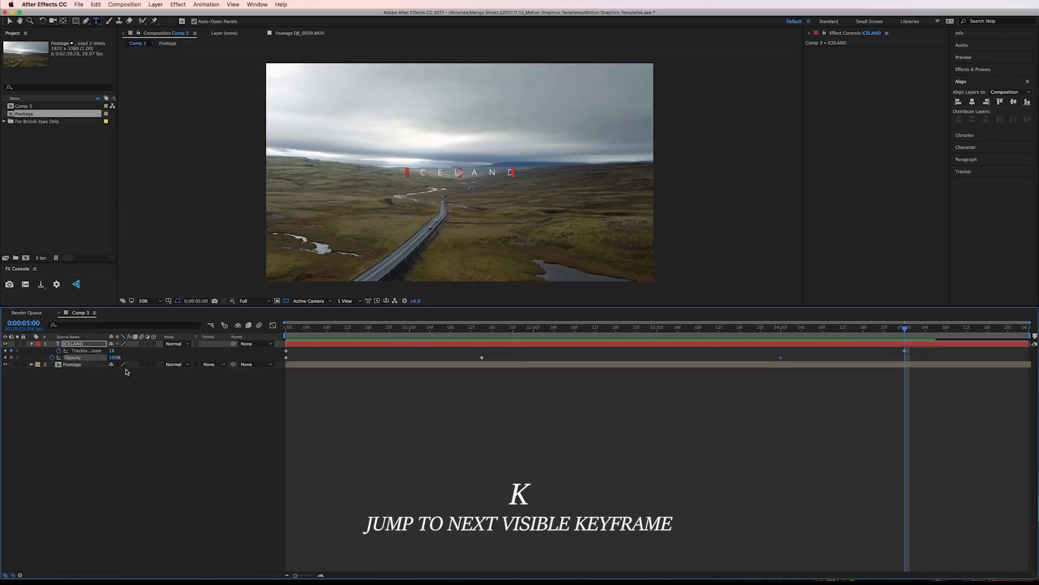
{"action": "left_click_drag", "start_coordinate": [115, 357], "coordinate": [37, 363]}
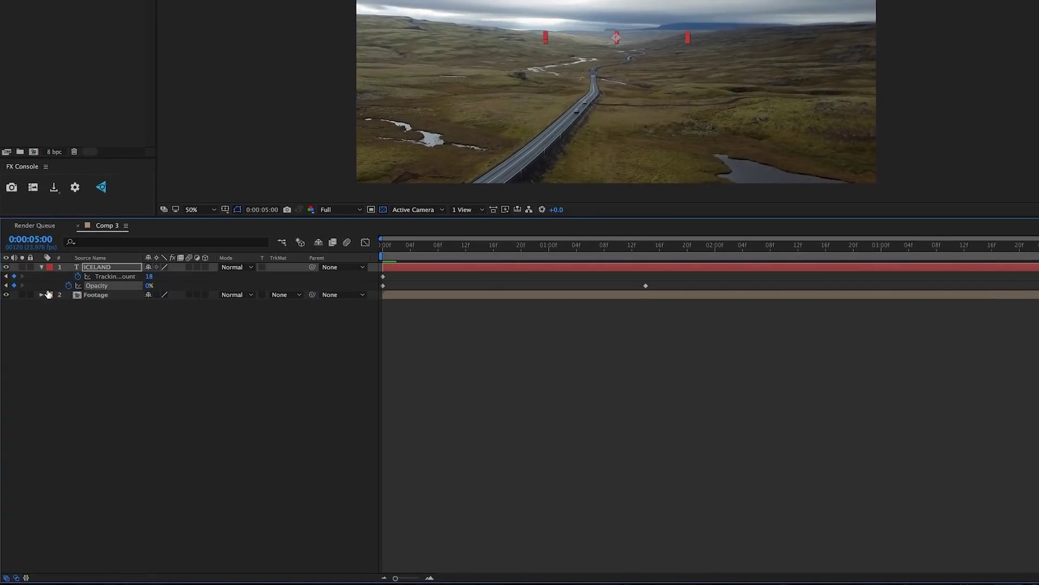
{"action": "key", "text": "space"}
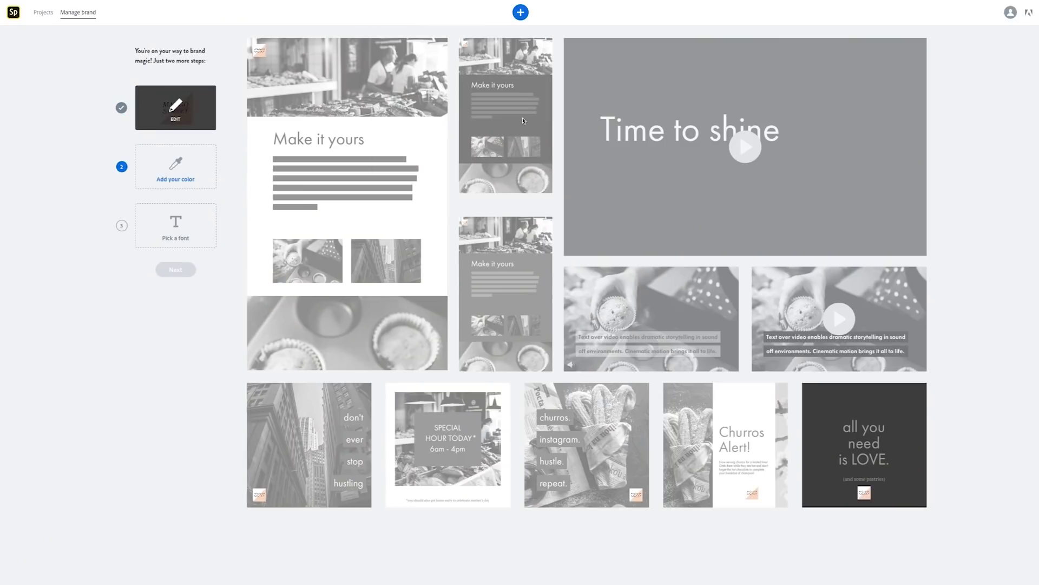
Save the peach logo colour and PT Serif as the brand colour and font
{"action": "left_click", "coordinate": [170, 172]}
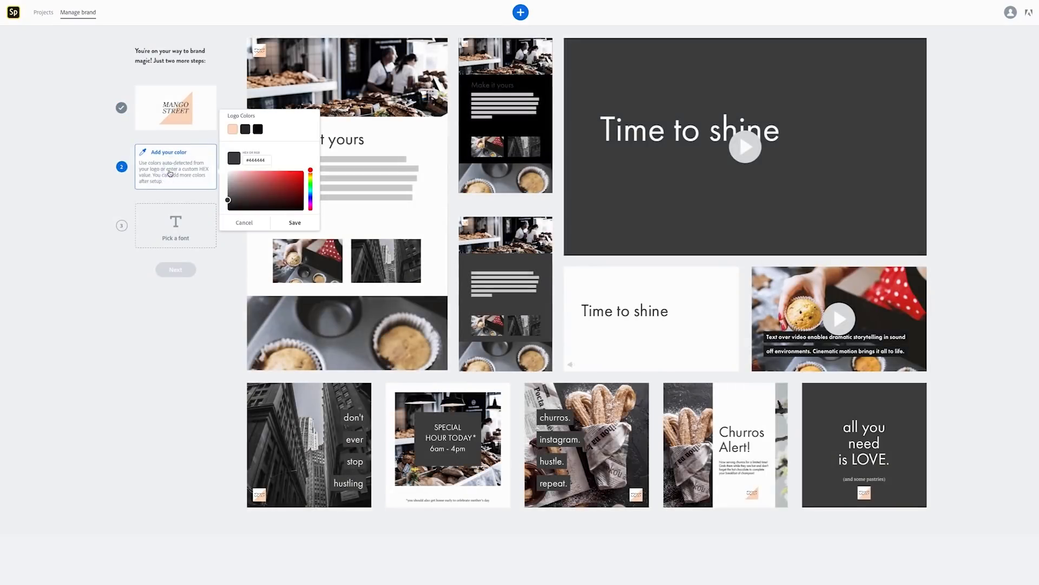
{"action": "left_click", "coordinate": [232, 129]}
{"action": "left_click", "coordinate": [300, 222]}
{"action": "left_click", "coordinate": [204, 222]}
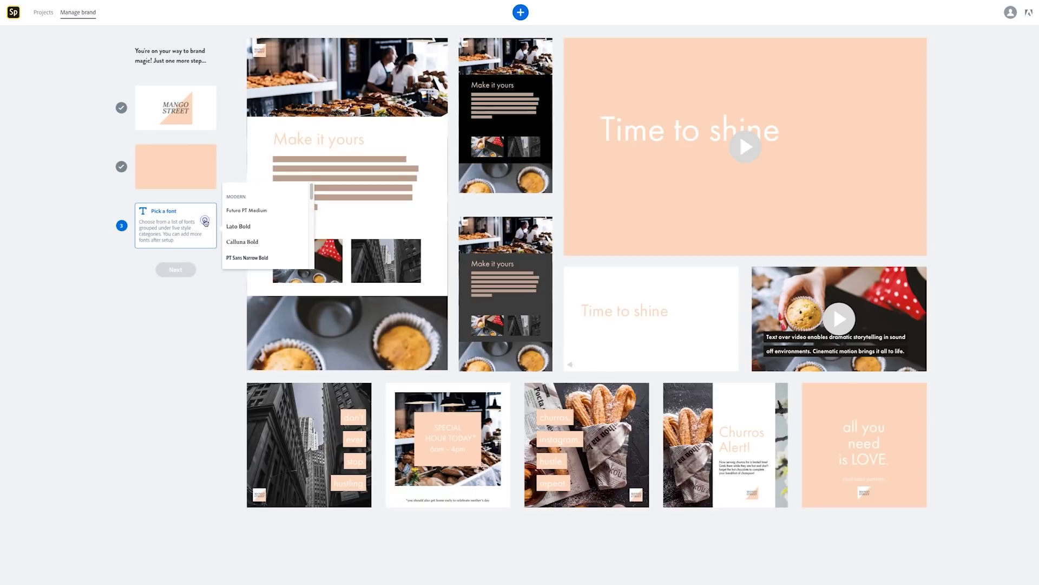
{"action": "left_click", "coordinate": [250, 221]}
{"action": "left_click", "coordinate": [176, 269]}
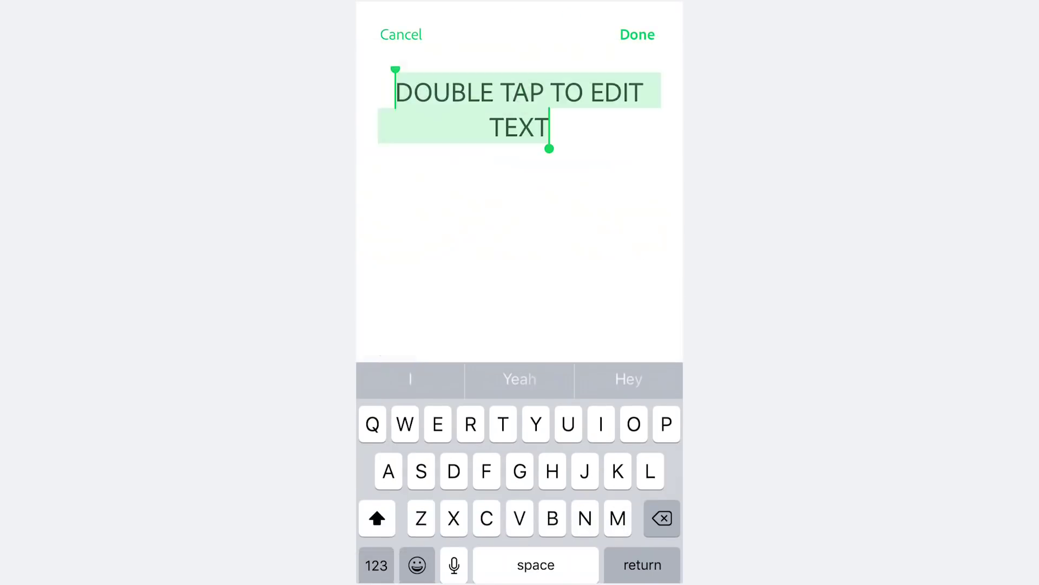
Change the caption to 'CINEMATIC MOTION GRAPHICS', resize its box and right-align it
{"action": "type", "text": "CINEMATIC MOTION GRAPHICS"}
{"action": "left_click", "coordinate": [638, 35]}
{"action": "left_click_drag", "start_coordinate": [409, 190], "coordinate": [449, 184]}
{"action": "left_click", "coordinate": [659, 381]}
{"action": "left_click", "coordinate": [551, 486]}
Restyle the caption with the Style, Font, Shape and Spacing options, then enlarge its box
{"action": "left_click_drag", "start_coordinate": [433, 382], "coordinate": [574, 382]}
{"action": "left_click", "coordinate": [393, 382]}
{"action": "left_click_drag", "start_coordinate": [520, 429], "coordinate": [478, 445]}
{"action": "left_click", "coordinate": [524, 382]}
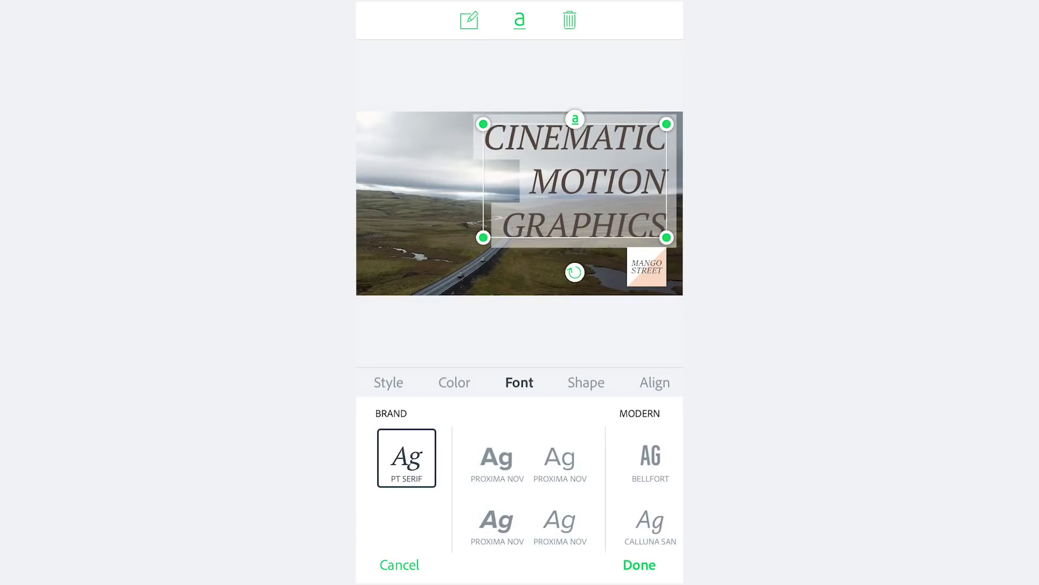
{"action": "left_click", "coordinate": [589, 381]}
{"action": "left_click_drag", "start_coordinate": [622, 382], "coordinate": [521, 382]}
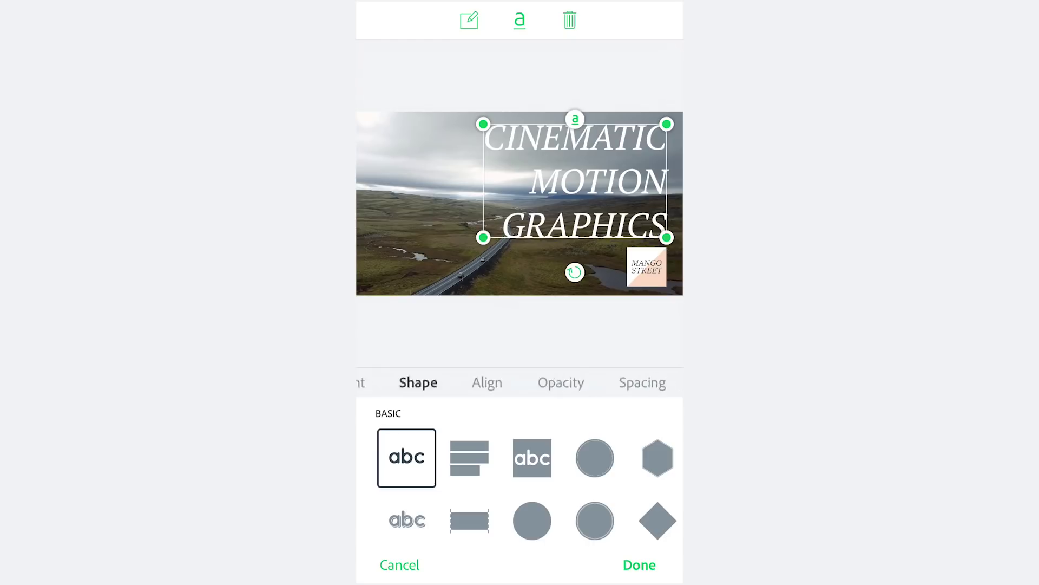
{"action": "left_click", "coordinate": [641, 382]}
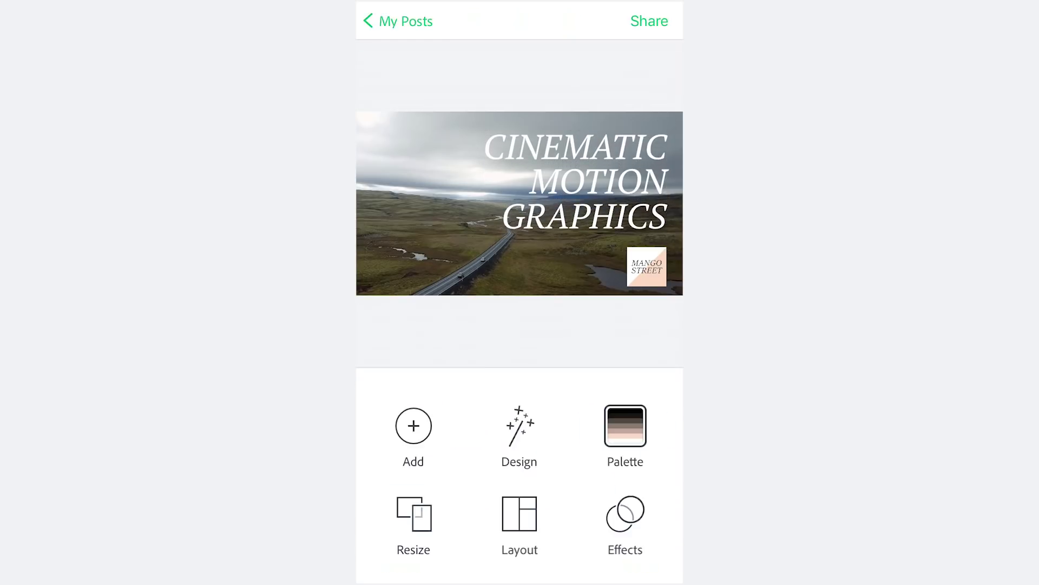
{"action": "left_click_drag", "start_coordinate": [484, 237], "coordinate": [455, 267]}
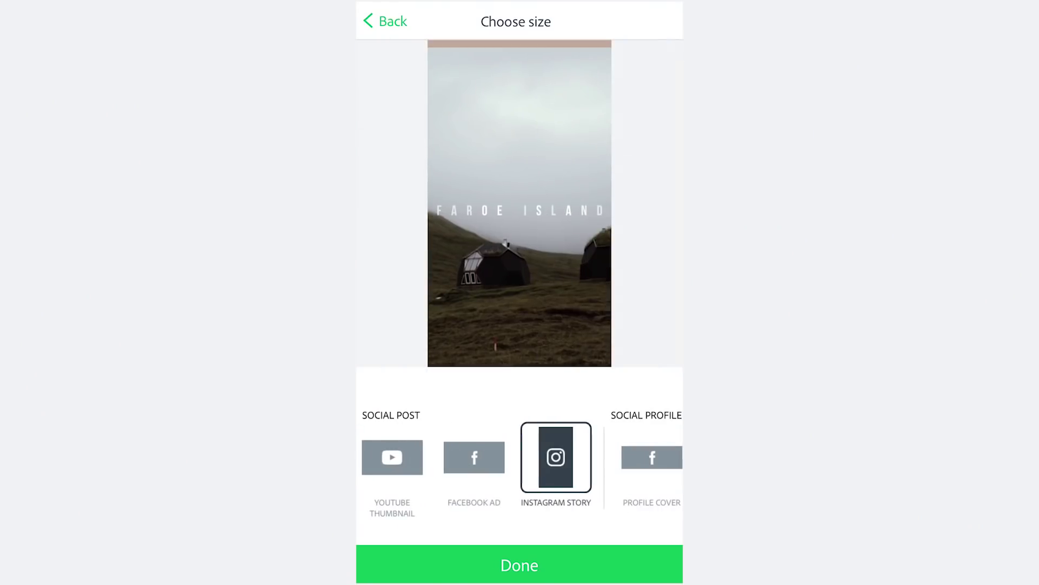
Caption the Story 'NEW VIDEO OUT NOW!', centred with no background shape, then select the title
{"action": "double_click", "coordinate": [515, 304]}
{"action": "type", "text": "NEW VIDEO OUT NOW!"}
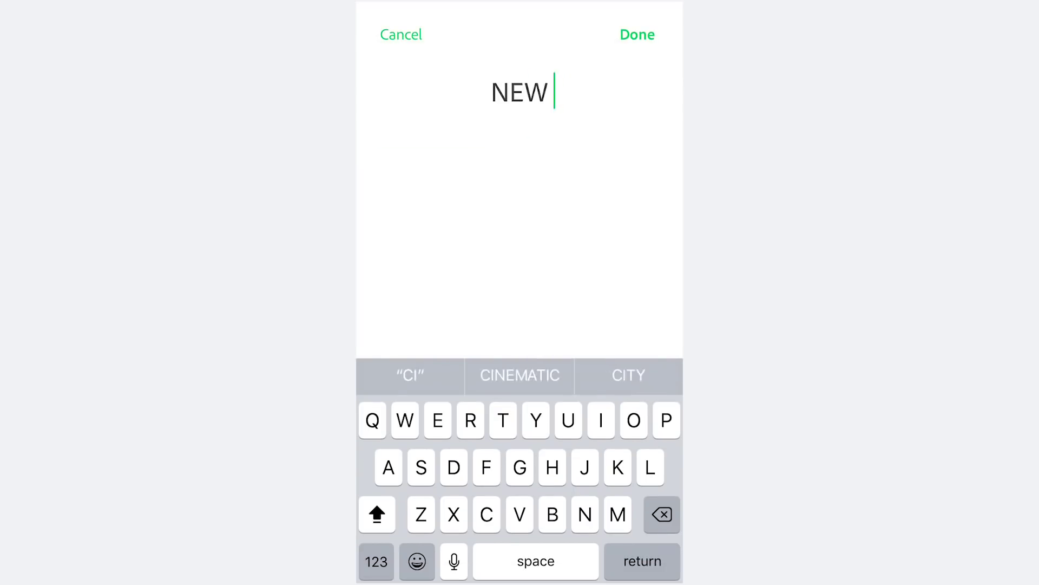
{"action": "left_click", "coordinate": [637, 33]}
{"action": "left_click", "coordinate": [397, 456]}
{"action": "left_click", "coordinate": [588, 382]}
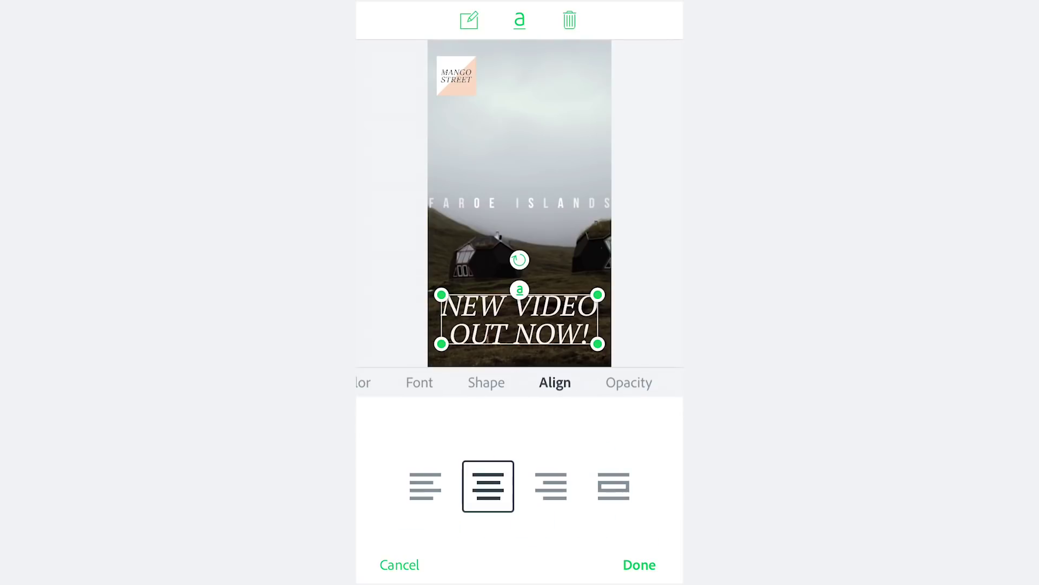
{"action": "left_click", "coordinate": [639, 565]}
{"action": "left_click", "coordinate": [520, 111]}
{"action": "left_click", "coordinate": [457, 383]}
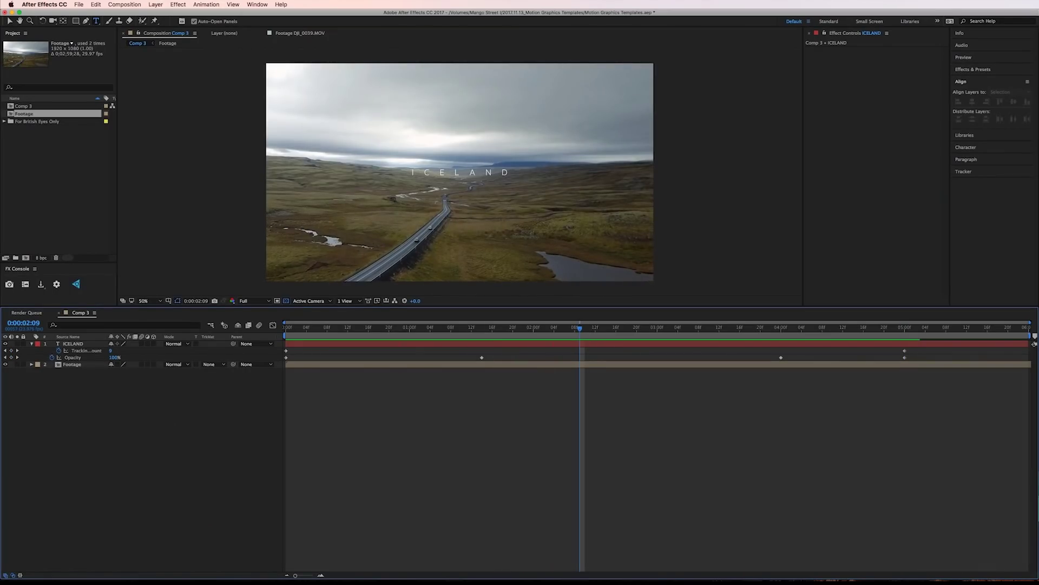
In Essential Graphics, set Comp 3 as master and name the template 'Cinematic Title 01'
{"action": "left_click", "coordinate": [257, 5]}
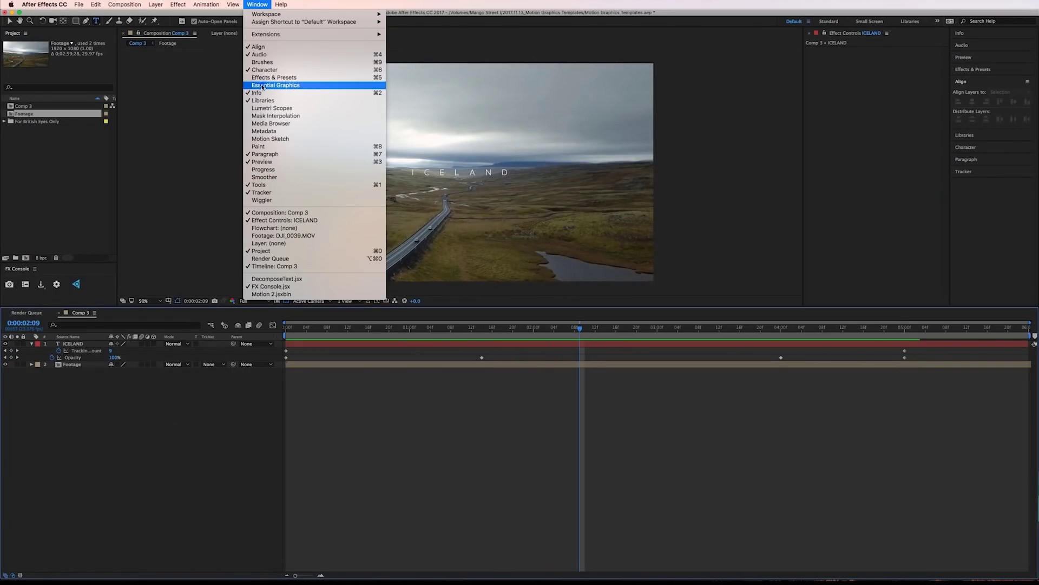
{"action": "left_click", "coordinate": [264, 85]}
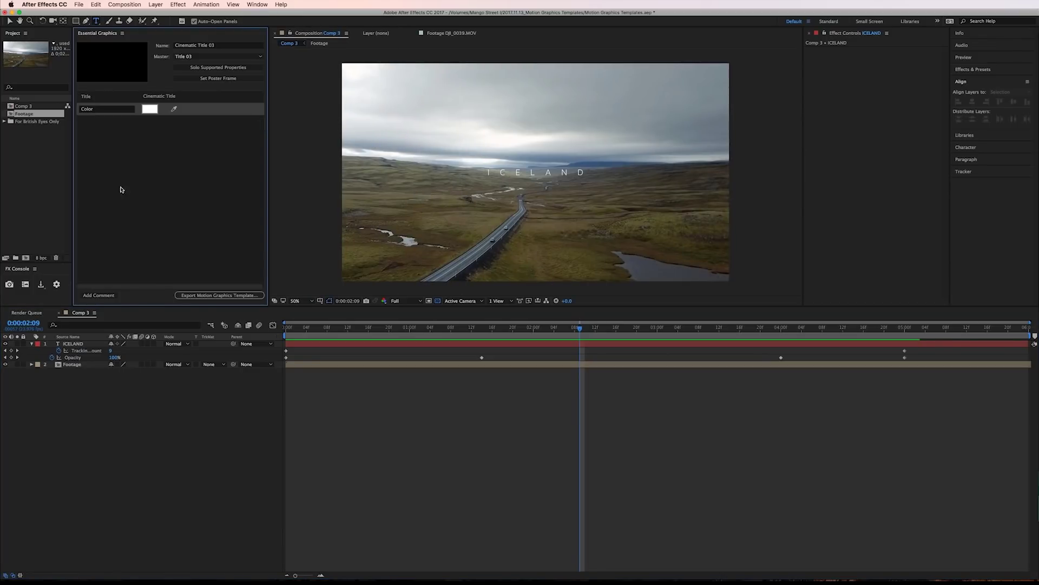
{"action": "left_click", "coordinate": [203, 56]}
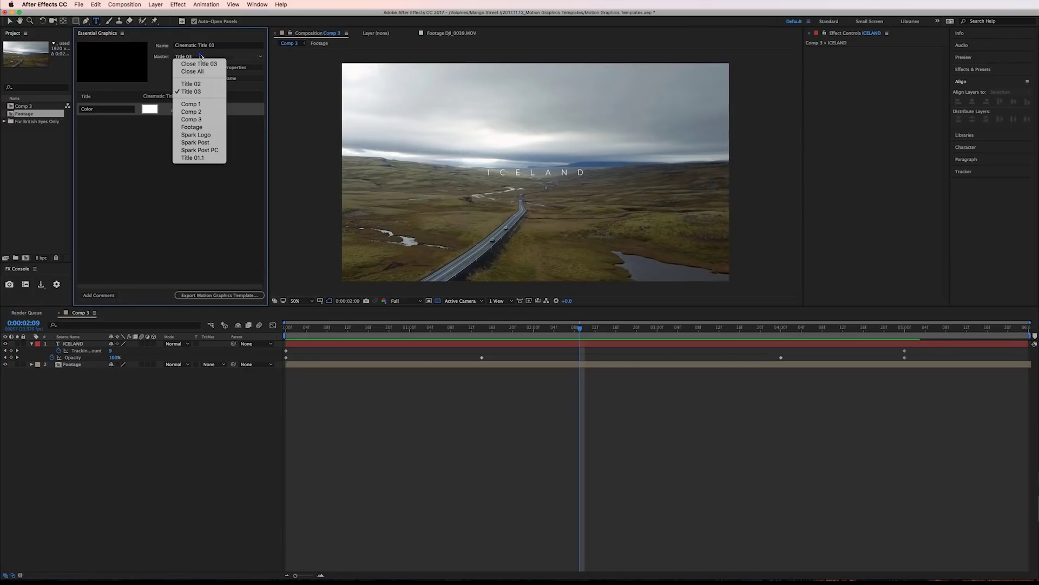
{"action": "left_click", "coordinate": [191, 119]}
{"action": "left_click", "coordinate": [190, 45]}
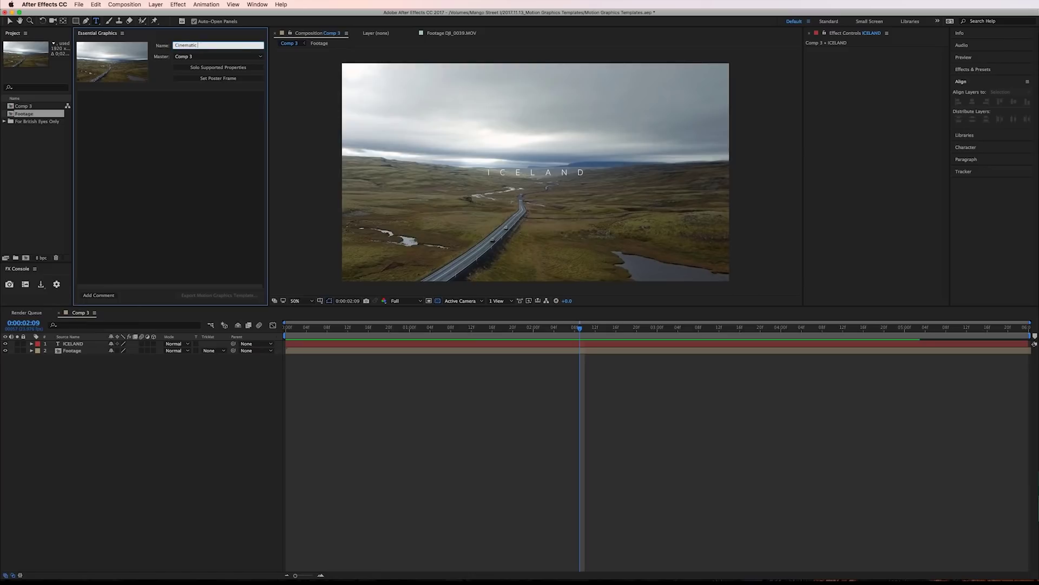
{"action": "type", "text": "Cinematic Title 01"}
{"action": "key", "text": "Return"}
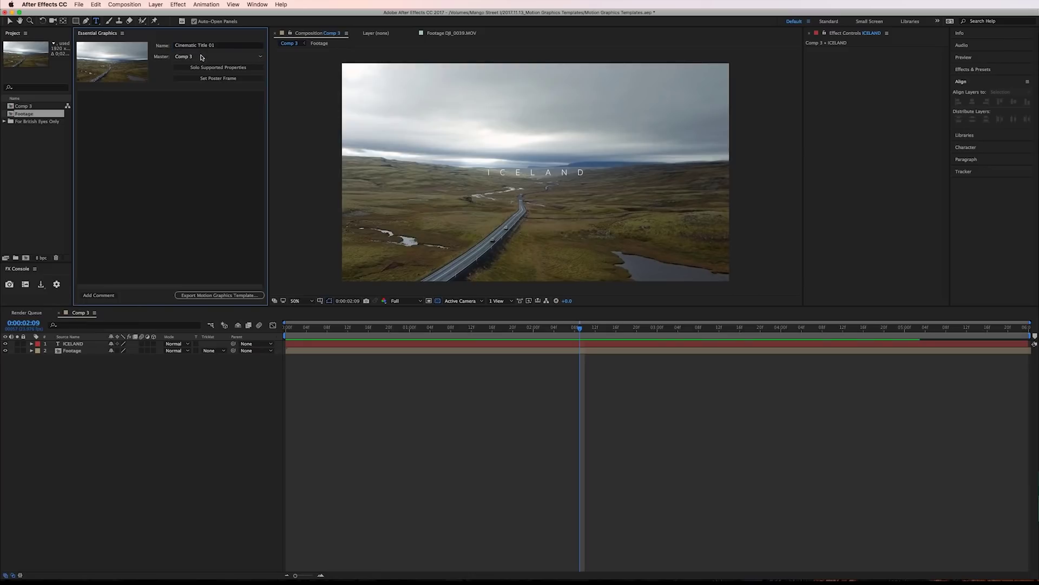
Solo supported properties and add ICELAND's Source Text to Essential Graphics, labelled Title
{"action": "left_click", "coordinate": [203, 67]}
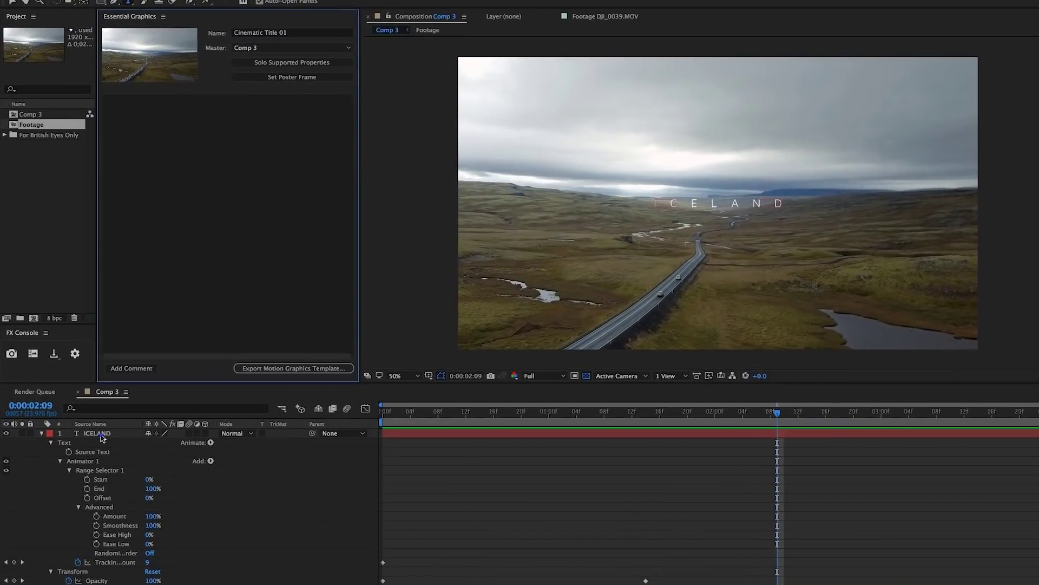
{"action": "left_click", "coordinate": [77, 345]}
{"action": "key", "text": "super+grave"}
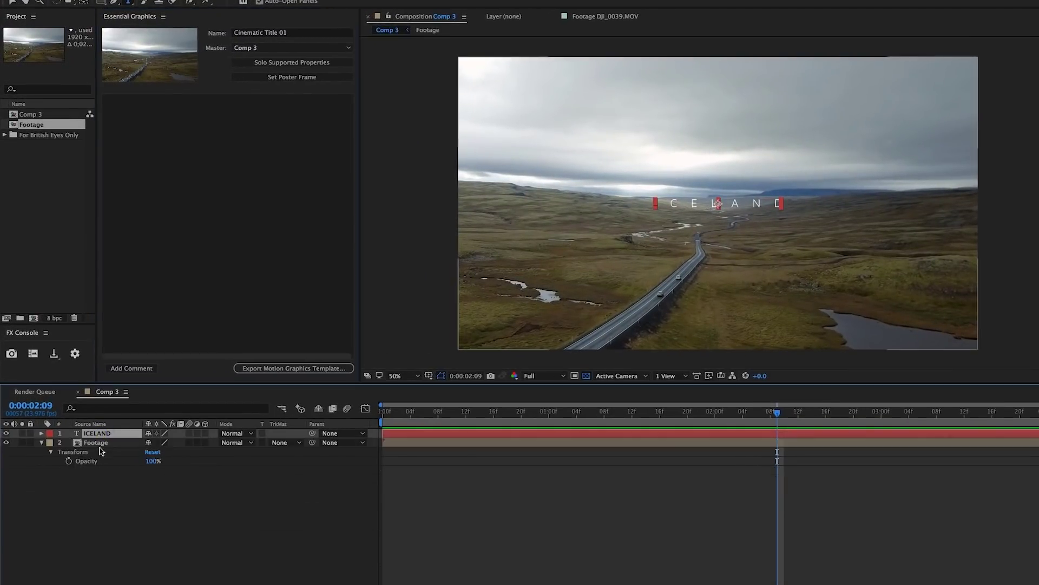
{"action": "left_click_drag", "start_coordinate": [92, 452], "coordinate": [172, 186]}
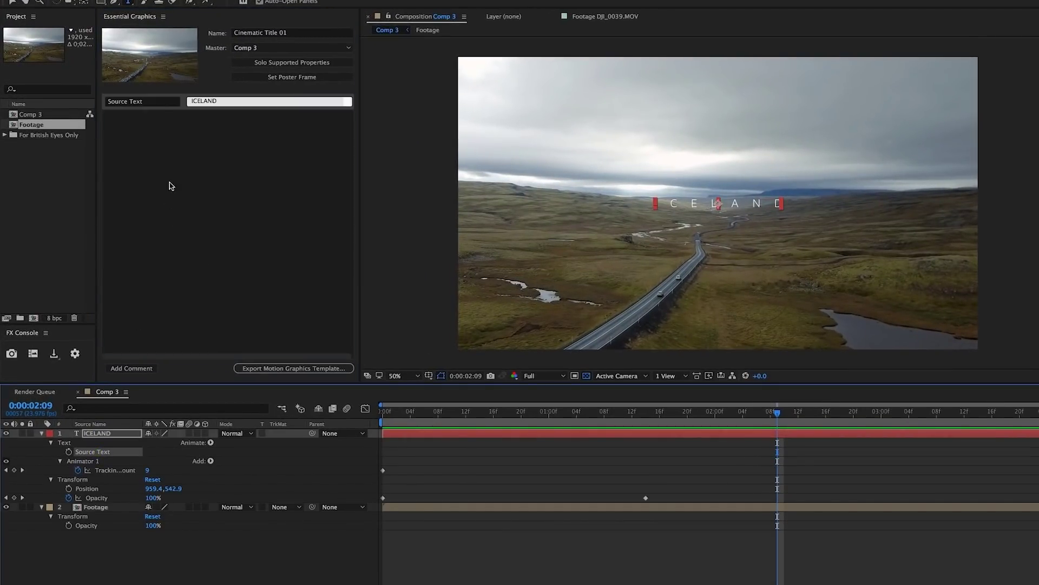
{"action": "left_click", "coordinate": [160, 100]}
{"action": "type", "text": "Title"}
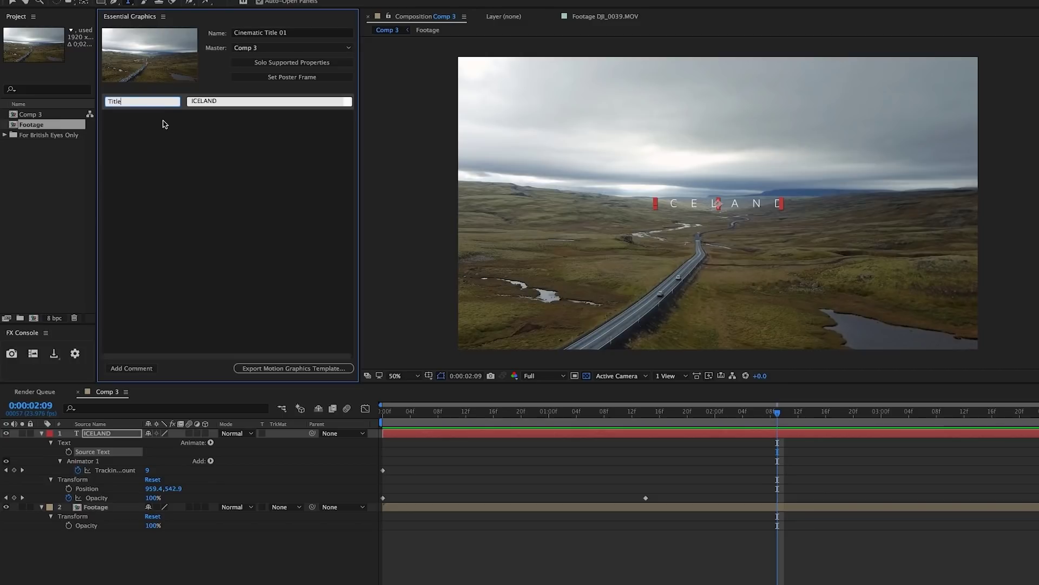
{"action": "left_click", "coordinate": [162, 150]}
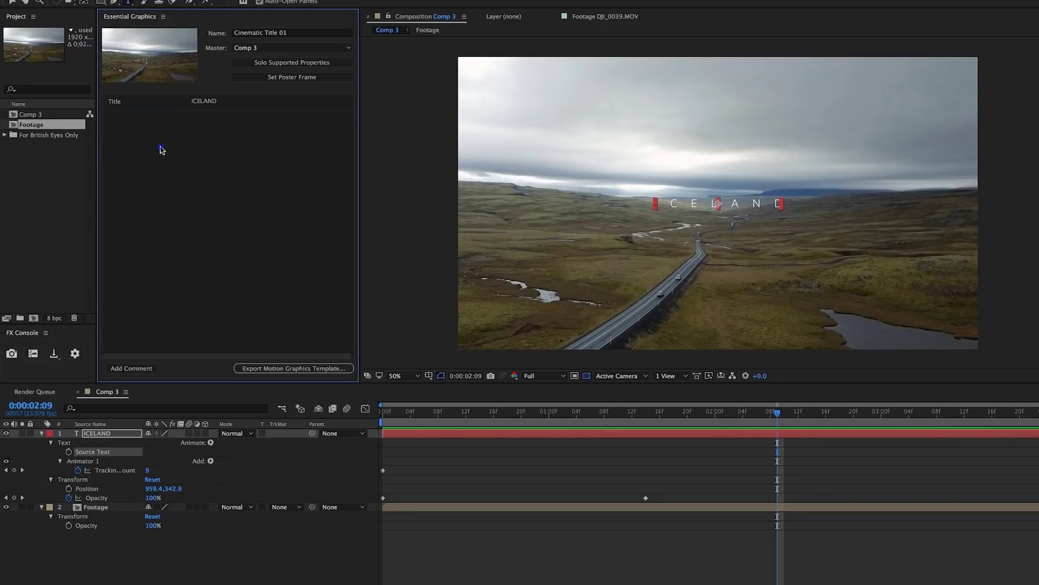
{"action": "left_click", "coordinate": [214, 443]}
Add an RGB Fill Color animator to ICELAND and set it to white (ffffff)
{"action": "mouse_move", "coordinate": [247, 556]}
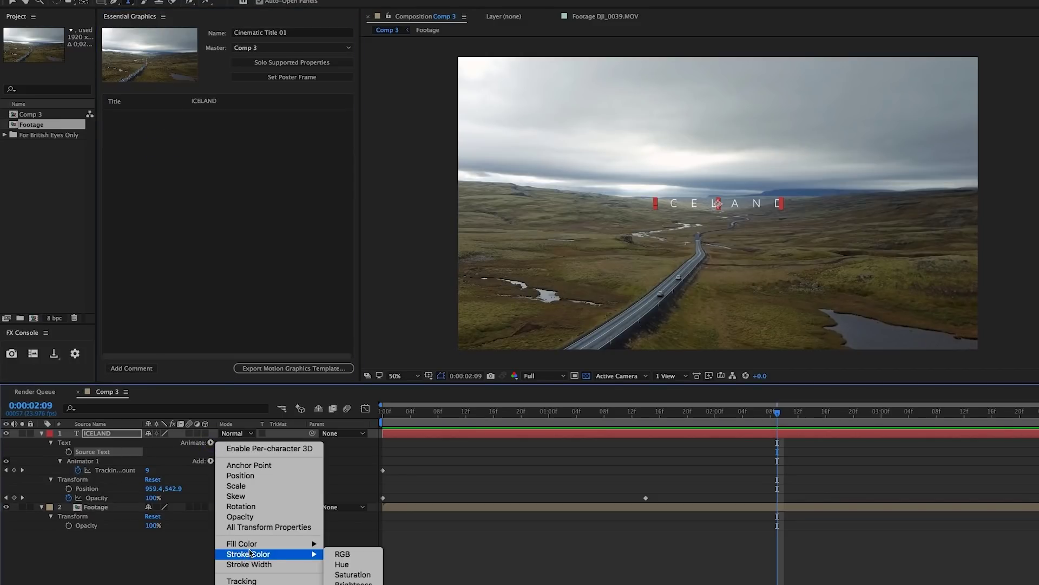
{"action": "left_click", "coordinate": [342, 543]}
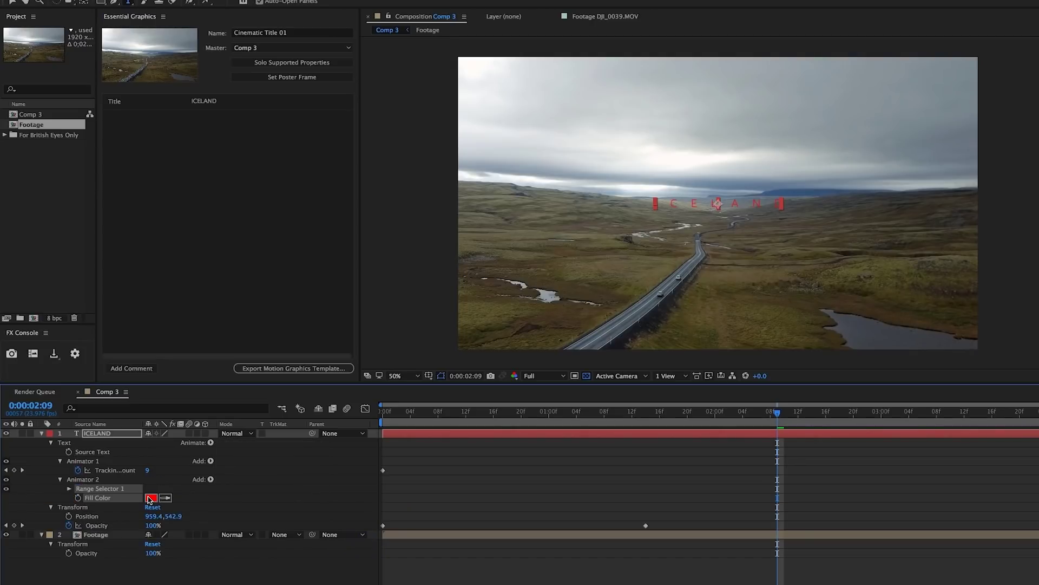
{"action": "left_click", "coordinate": [150, 498]}
{"action": "type", "text": "ffffff"}
{"action": "key", "text": "Return"}
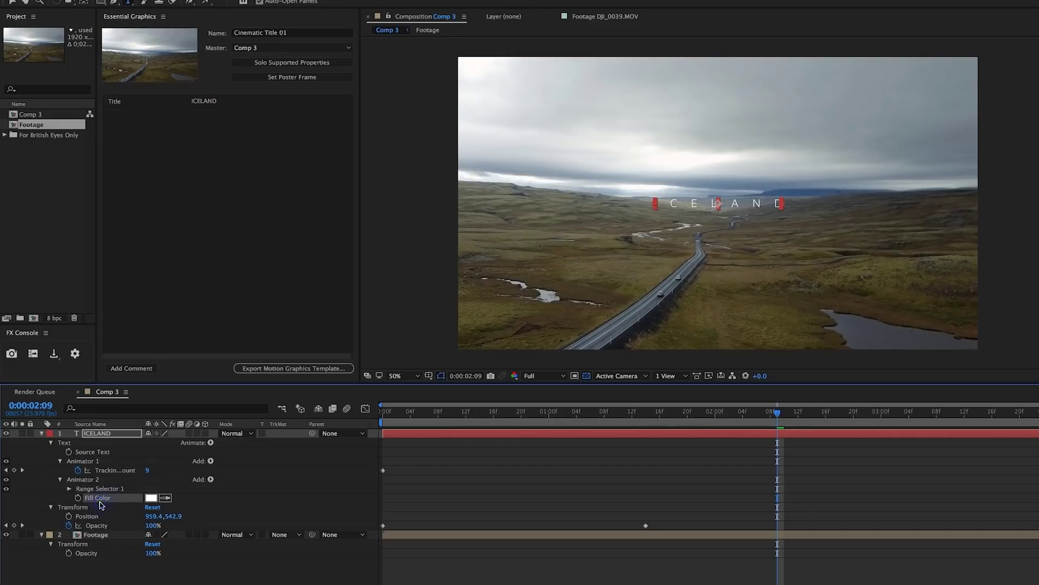
Add the Fill Color property to Essential Graphics and label it Color
{"action": "left_click_drag", "start_coordinate": [102, 499], "coordinate": [144, 283]}
{"action": "left_click", "coordinate": [136, 119]}
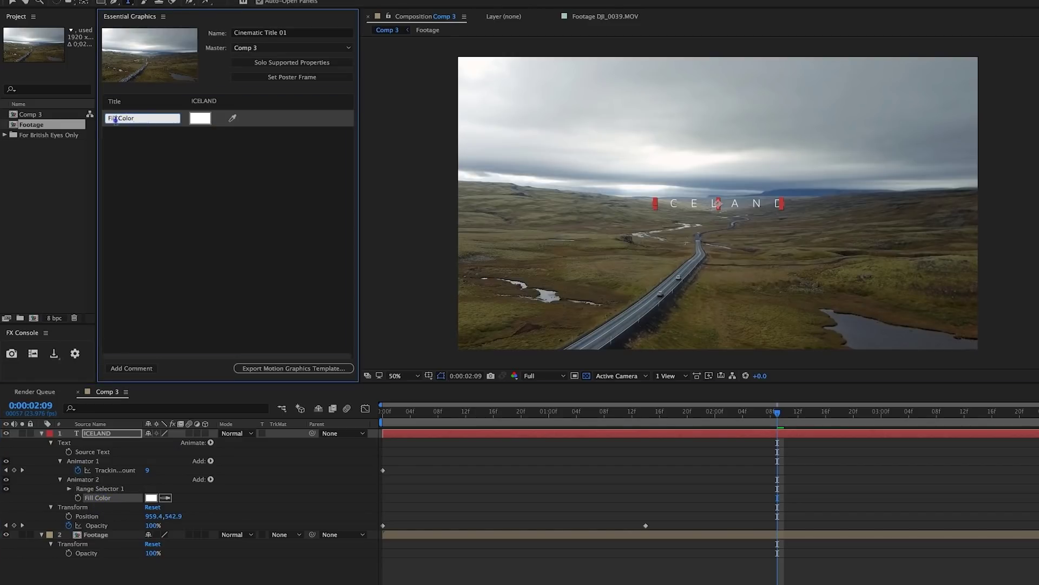
{"action": "type", "text": "Color"}
{"action": "left_click", "coordinate": [173, 196]}
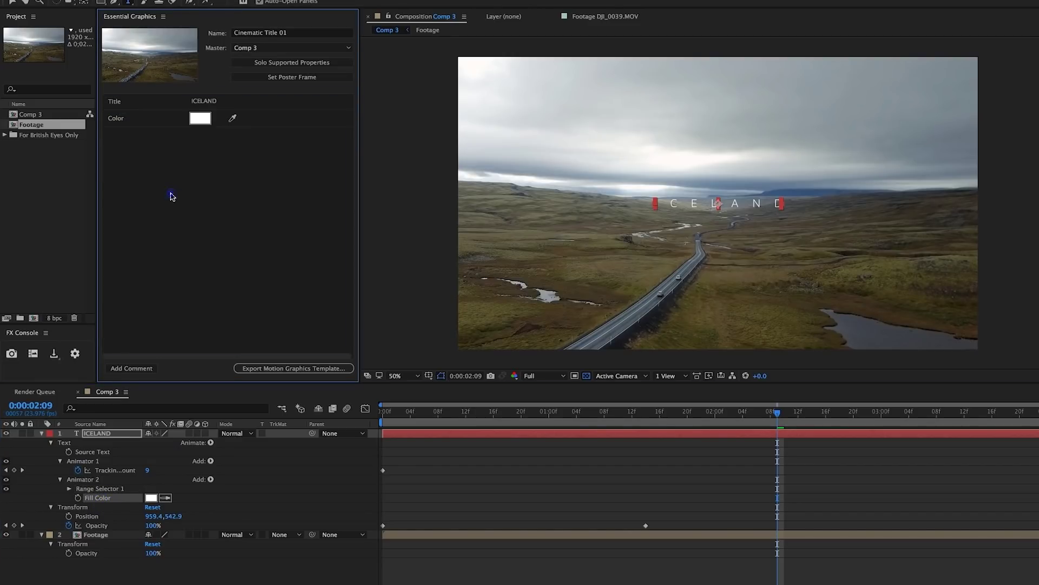
{"action": "left_click", "coordinate": [116, 536]}
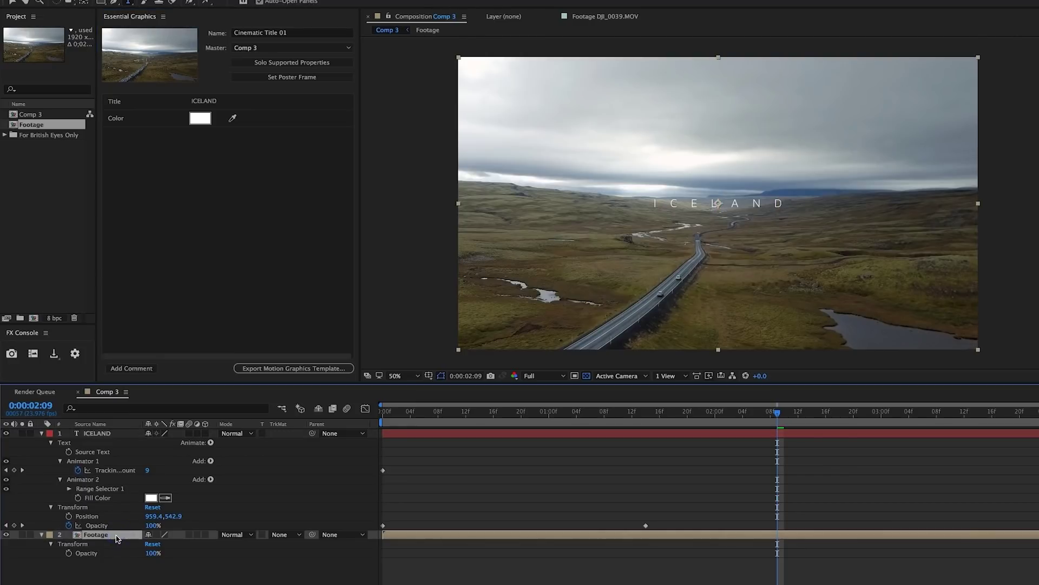
Delete the Footage layer, save, and export the Motion Graphics Template, replacing the existing file
{"action": "key", "text": "Delete"}
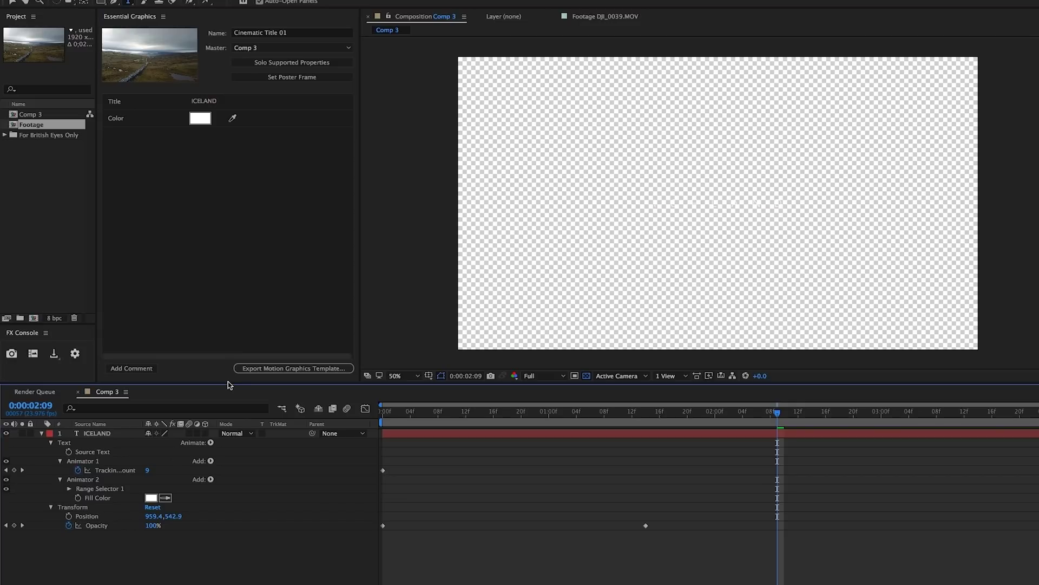
{"action": "left_click", "coordinate": [253, 369]}
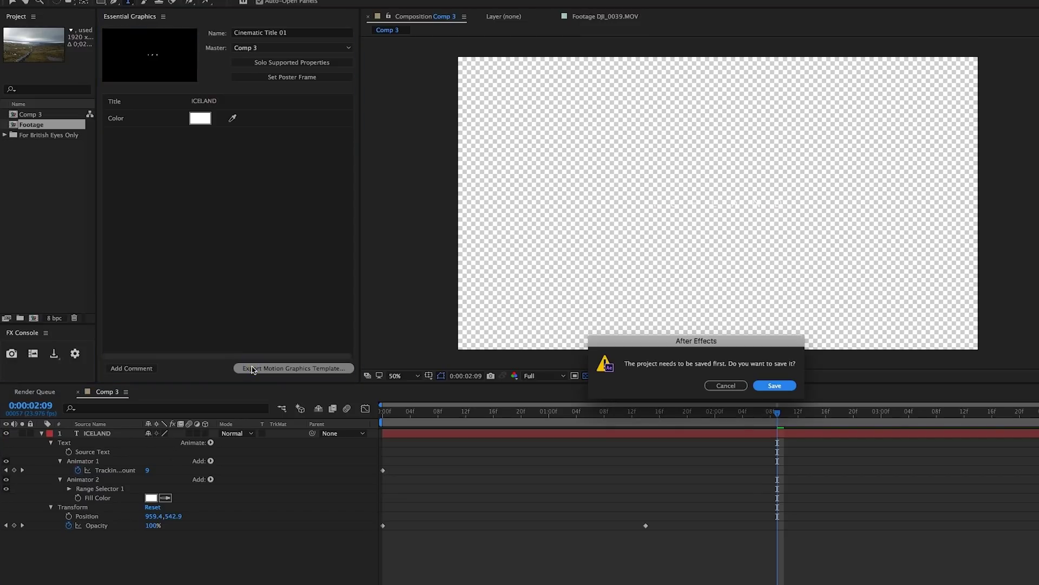
{"action": "key", "text": "Return"}
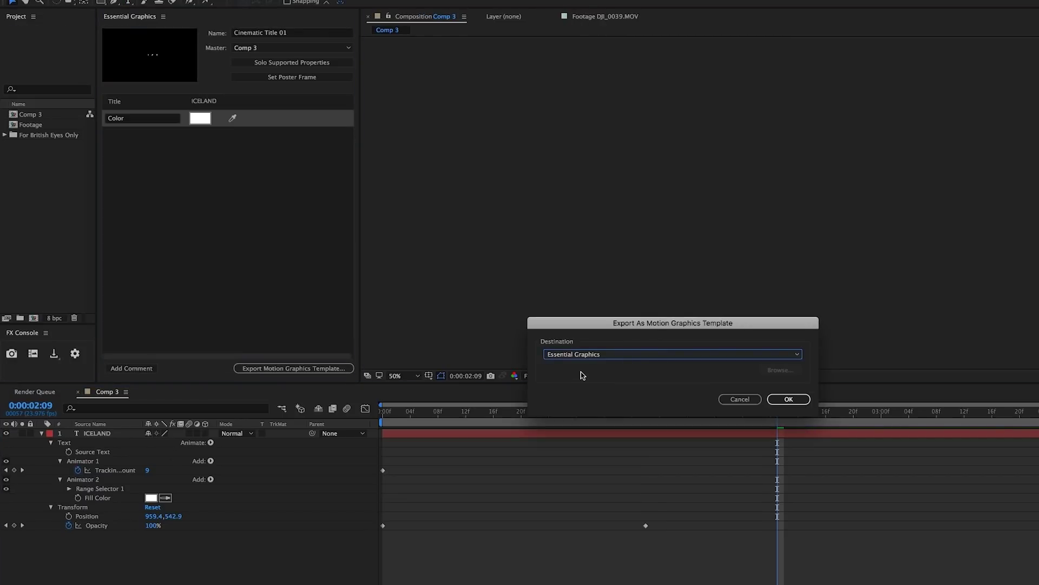
{"action": "left_click", "coordinate": [789, 399]}
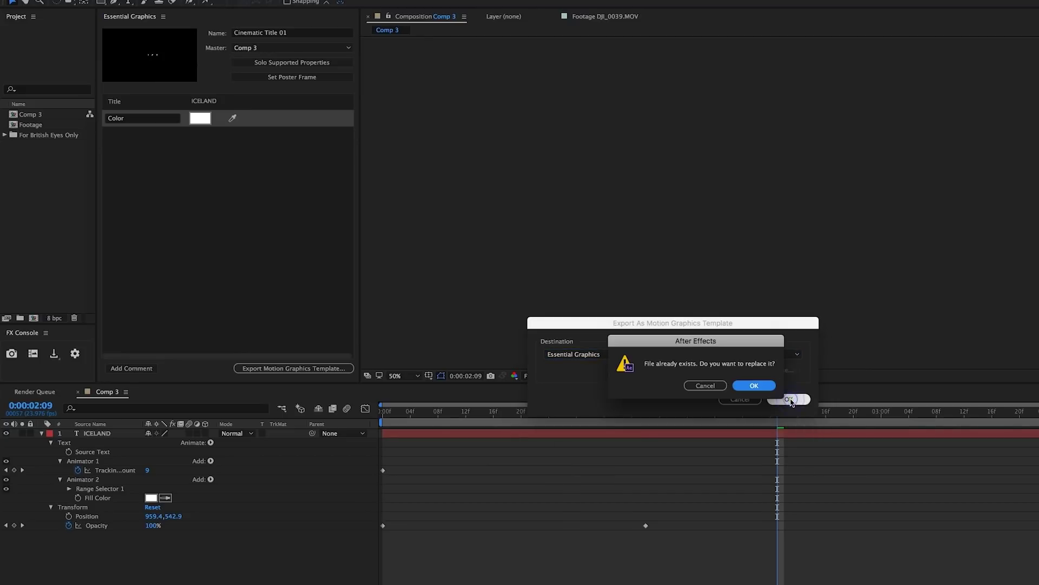
{"action": "left_click", "coordinate": [757, 386]}
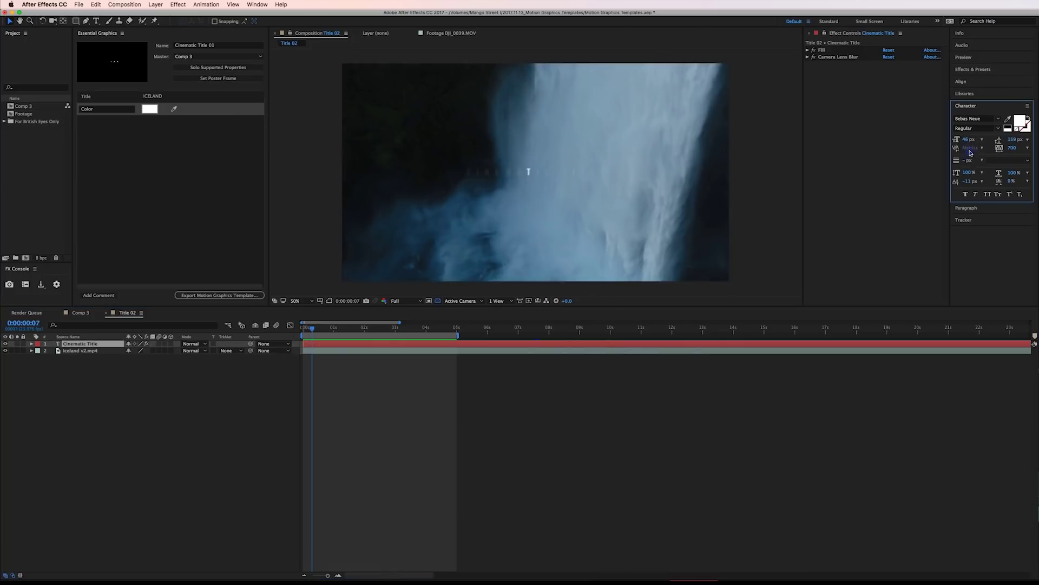
Keep Bebas Neue and add a Range selector with Randomize Order turned on
{"action": "left_click", "coordinate": [999, 119]}
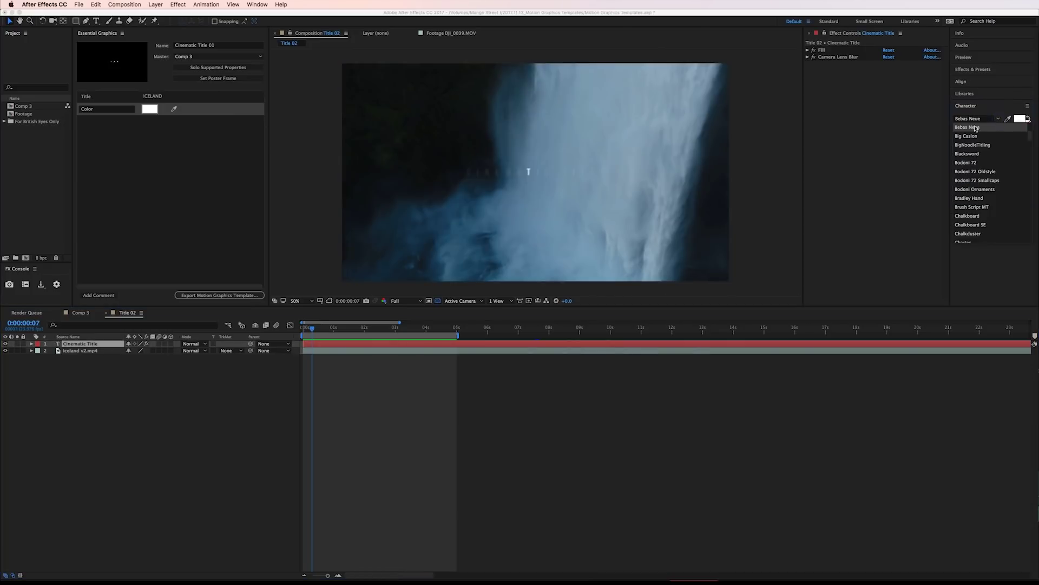
{"action": "left_click", "coordinate": [975, 127]}
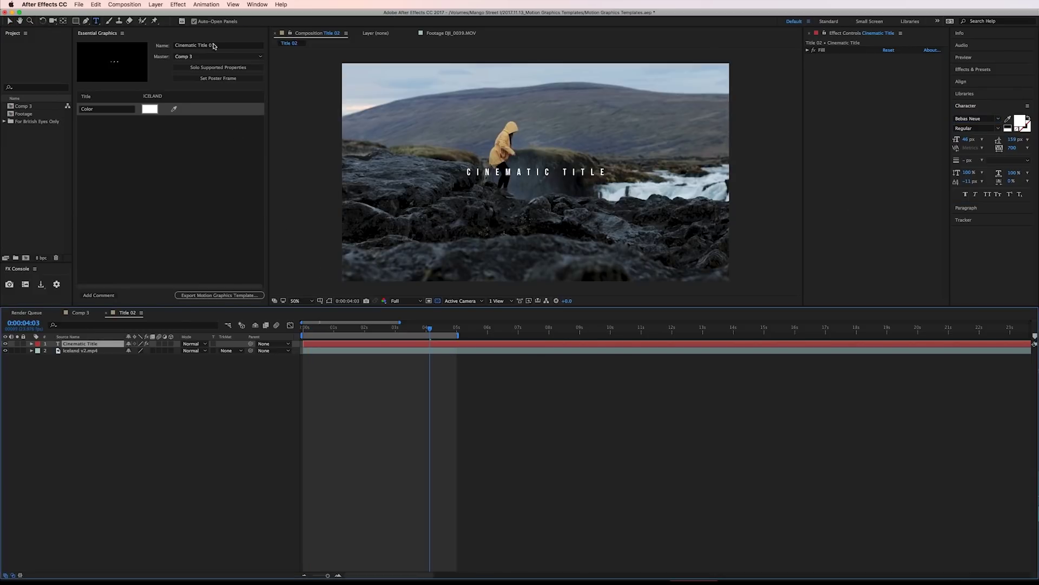
{"action": "left_click", "coordinate": [207, 4]}
{"action": "mouse_move", "coordinate": [220, 102]}
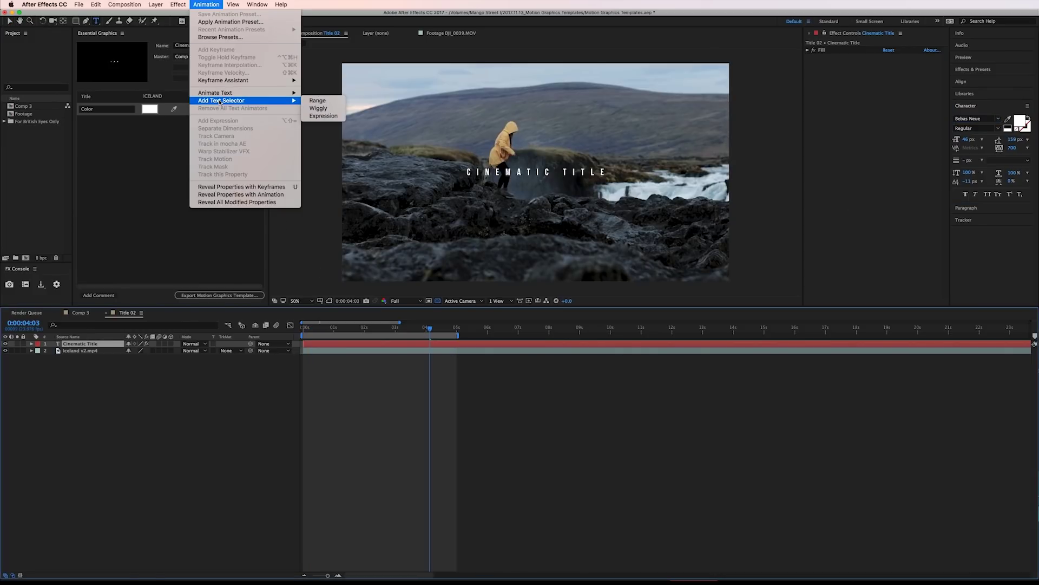
{"action": "left_click", "coordinate": [320, 101]}
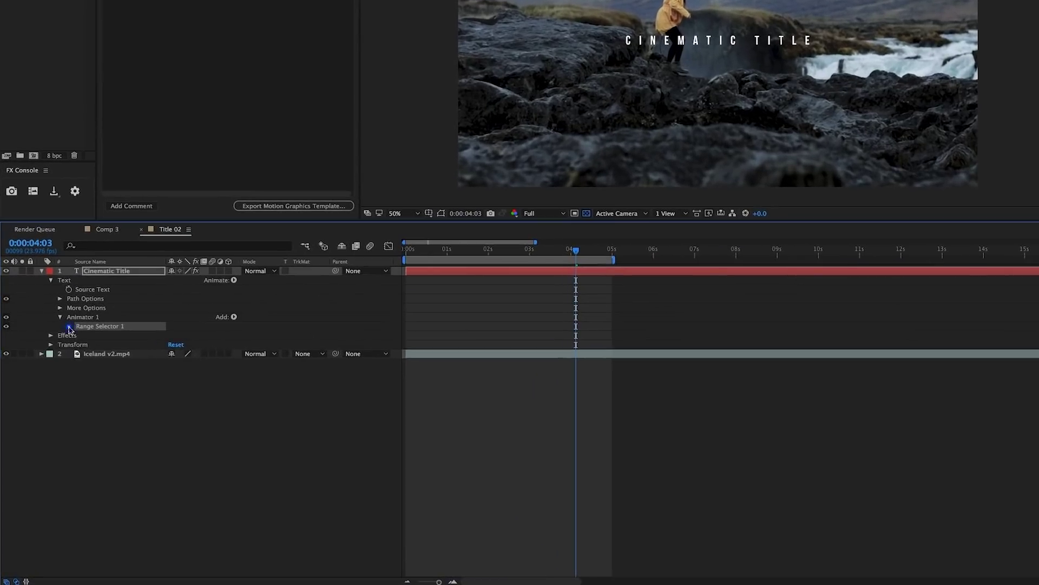
{"action": "left_click", "coordinate": [58, 365]}
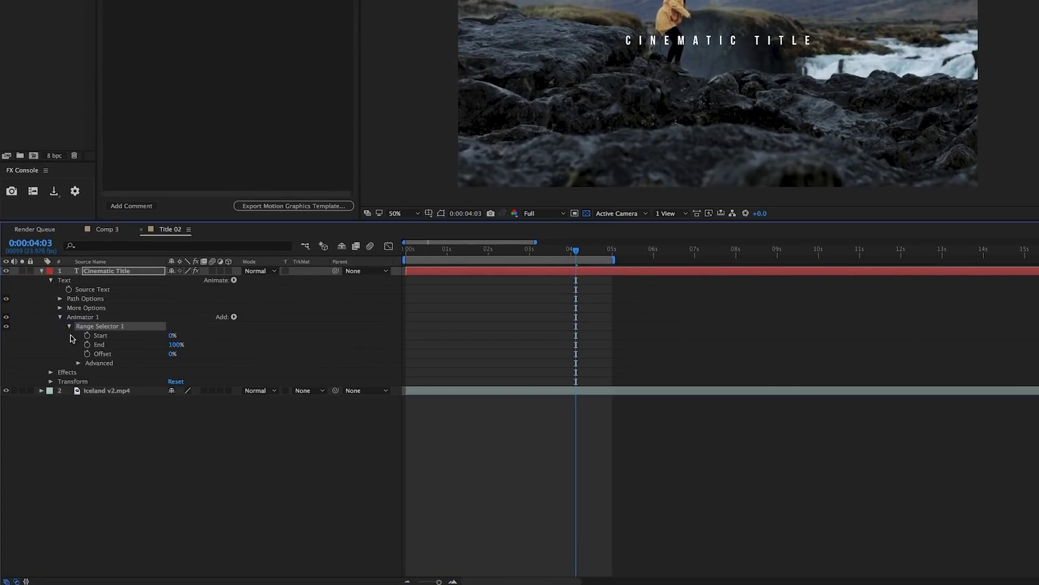
{"action": "left_click", "coordinate": [78, 363]}
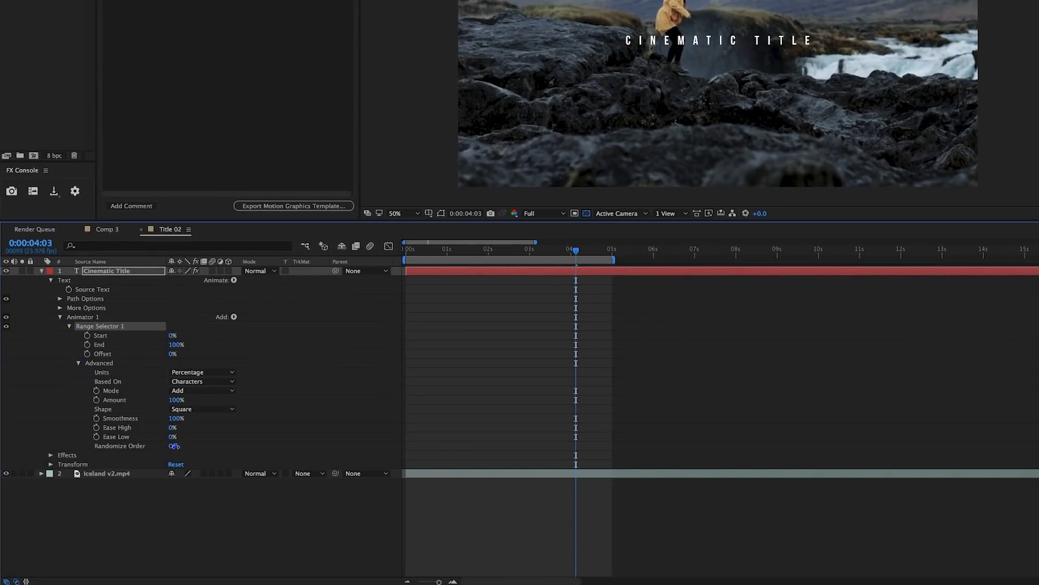
{"action": "left_click", "coordinate": [172, 446]}
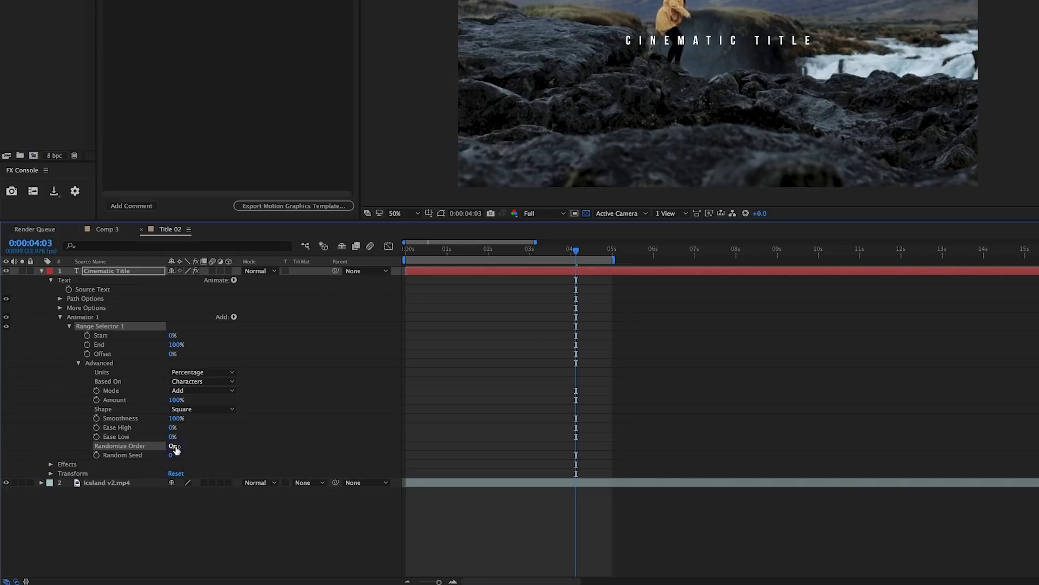
Keyframe the range selector End from 100% at 0s to 0% at 0:00:03:23
{"action": "key", "text": "Home"}
{"action": "left_click", "coordinate": [87, 345]}
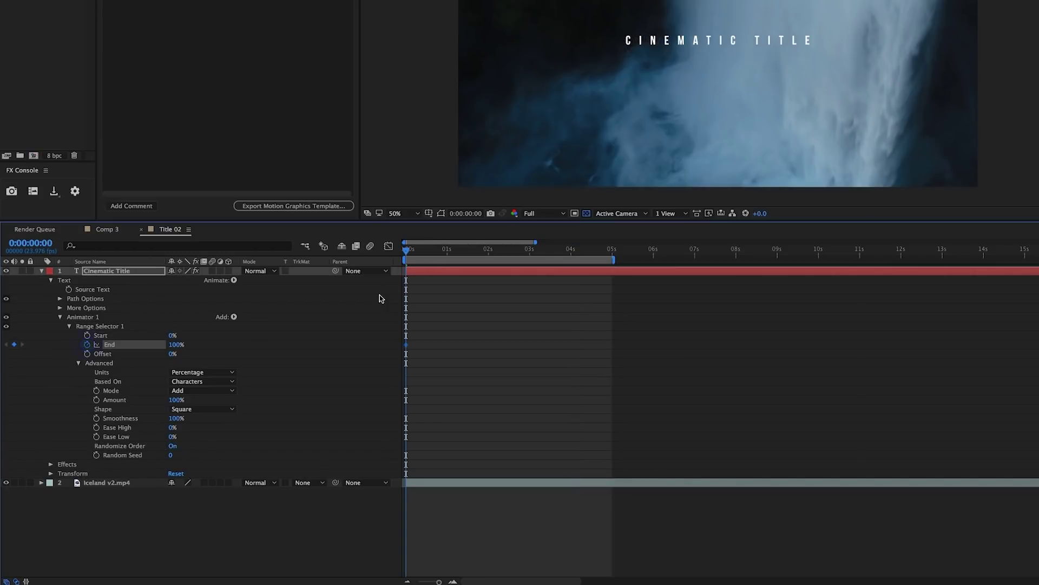
{"action": "left_click", "coordinate": [568, 251]}
{"action": "left_click_drag", "start_coordinate": [568, 252], "coordinate": [569, 252]}
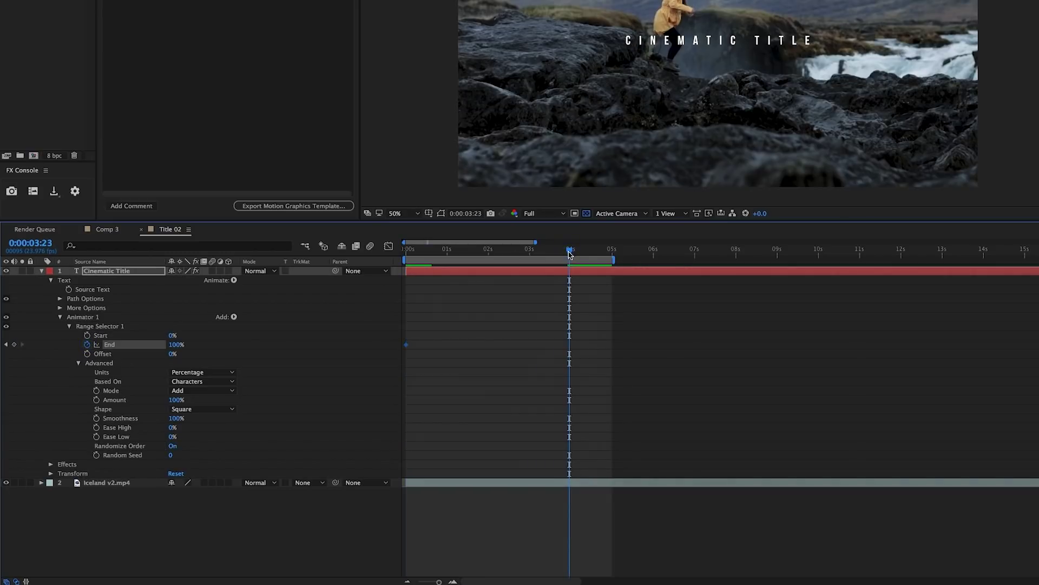
{"action": "left_click_drag", "start_coordinate": [176, 344], "coordinate": [18, 362]}
Add an Opacity property to the animator and keyframe it at 0% from the start
{"action": "left_click", "coordinate": [233, 316]}
{"action": "mouse_move", "coordinate": [260, 316]}
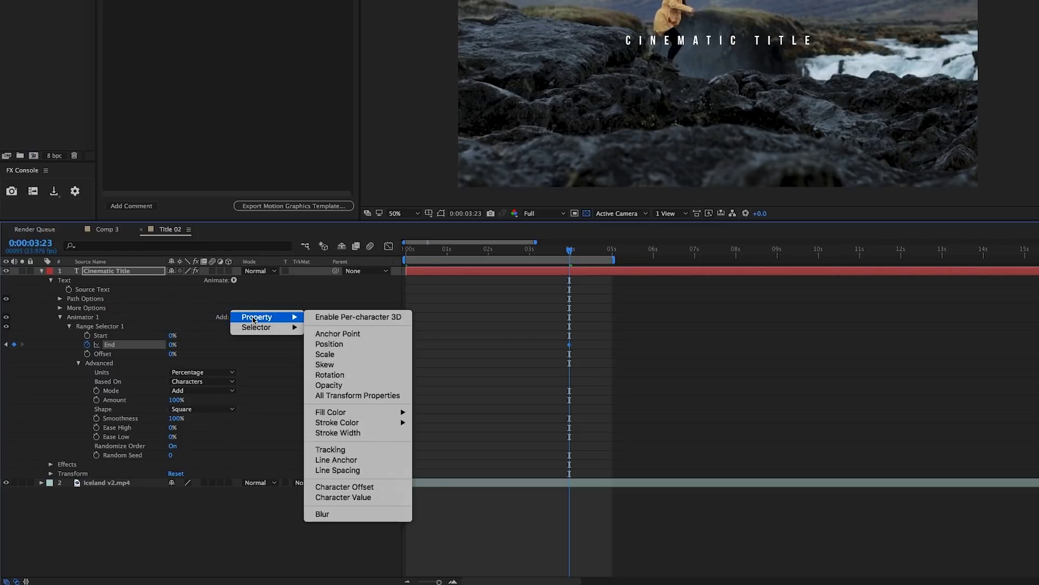
{"action": "left_click", "coordinate": [336, 384]}
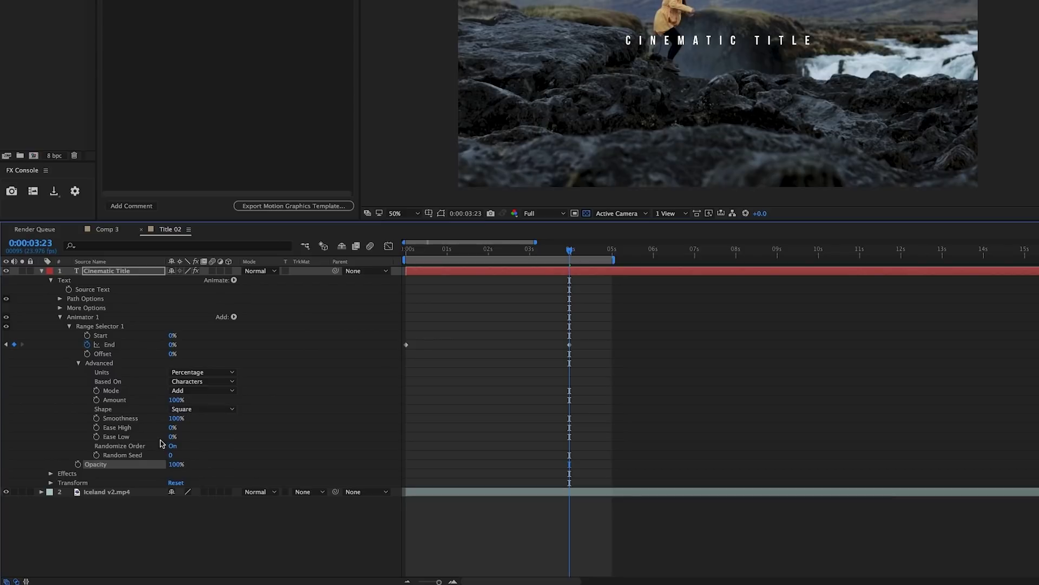
{"action": "left_click", "coordinate": [78, 464]}
{"action": "key", "text": "j"}
{"action": "key", "text": "j"}
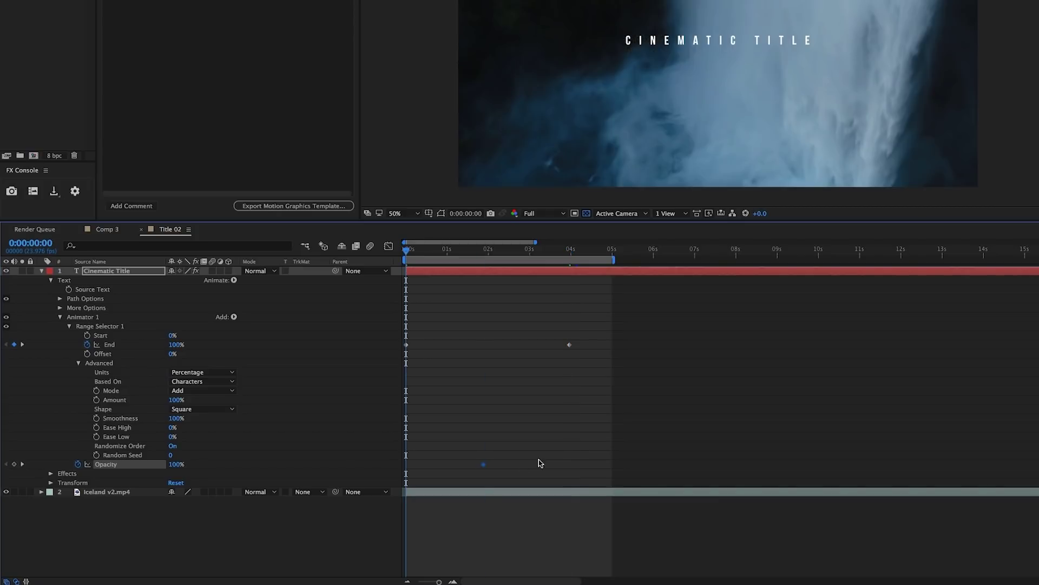
{"action": "left_click", "coordinate": [177, 464]}
{"action": "type", "text": "0"}
{"action": "key", "text": "Return"}
{"action": "key", "text": "Return"}
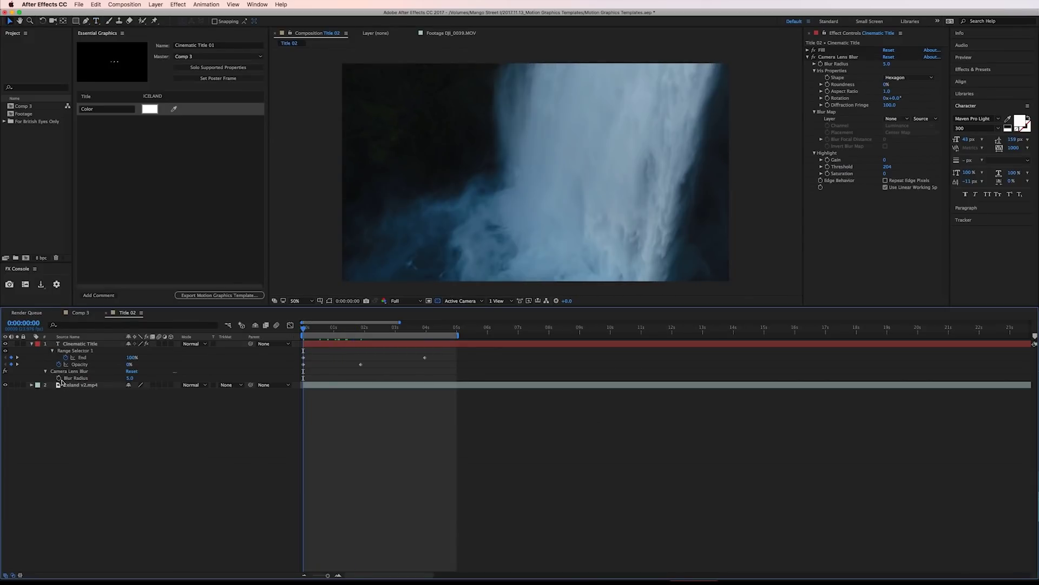
Keyframe Camera Lens Blur Radius from 5 down to 0 at 0:00:01:11 and preview
{"action": "left_click", "coordinate": [59, 378]}
{"action": "left_click_drag", "start_coordinate": [342, 328], "coordinate": [348, 331]}
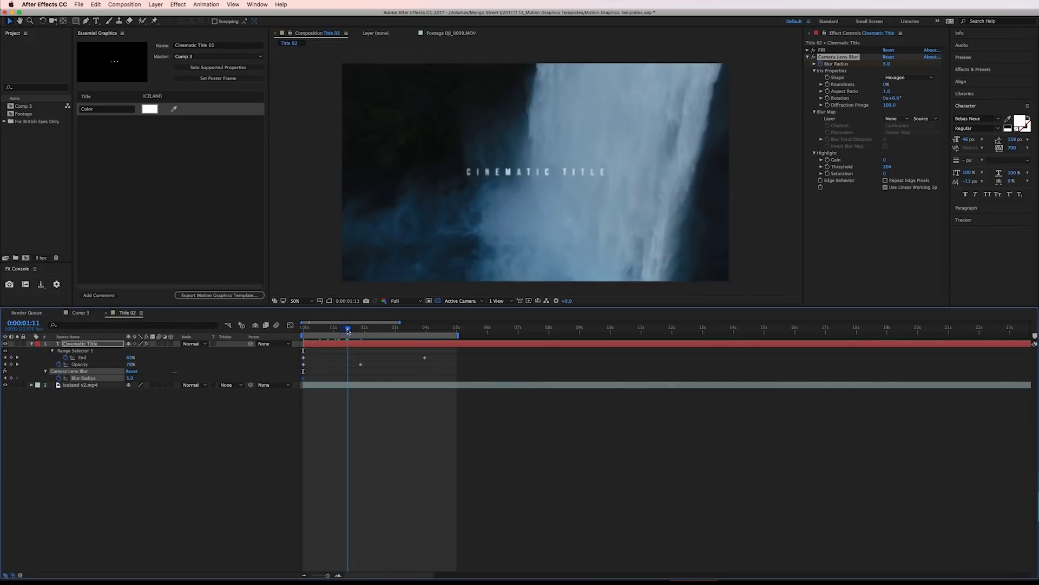
{"action": "left_click", "coordinate": [129, 377]}
{"action": "type", "text": "0"}
{"action": "key", "text": "Return"}
{"action": "left_click", "coordinate": [158, 466]}
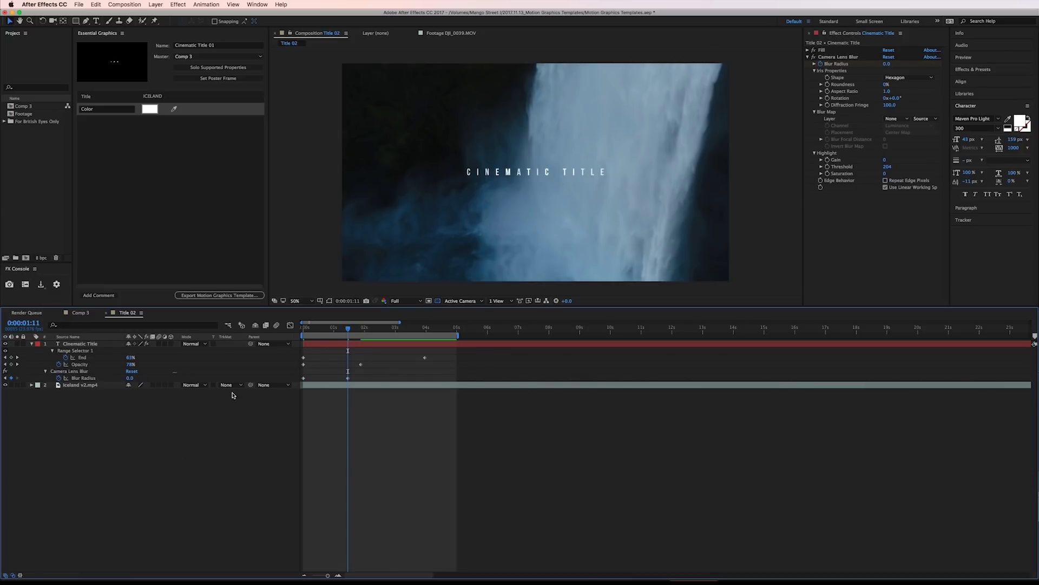
{"action": "key", "text": "Home"}
{"action": "key", "text": "space"}
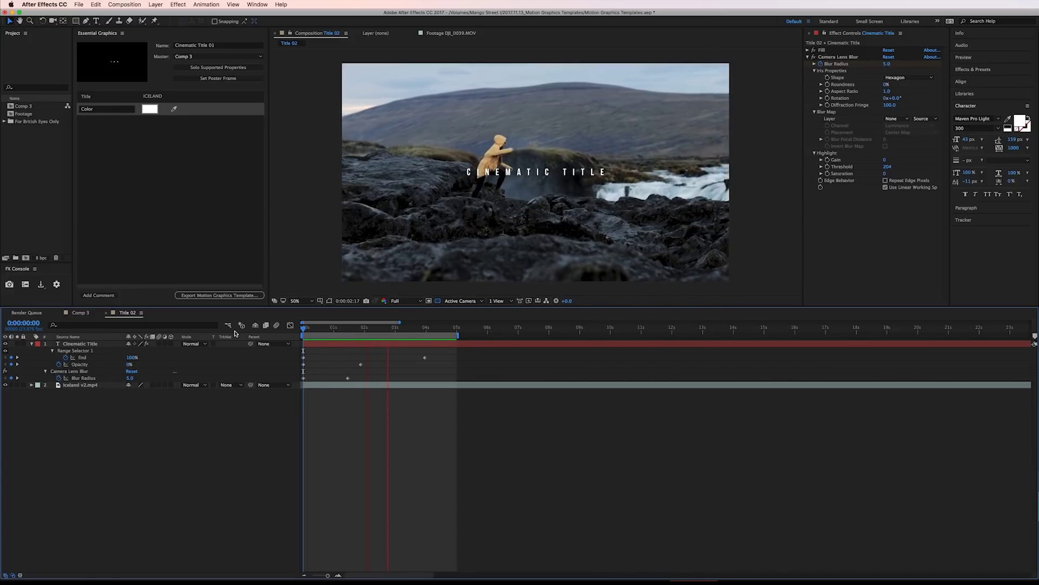
{"action": "key", "text": "space"}
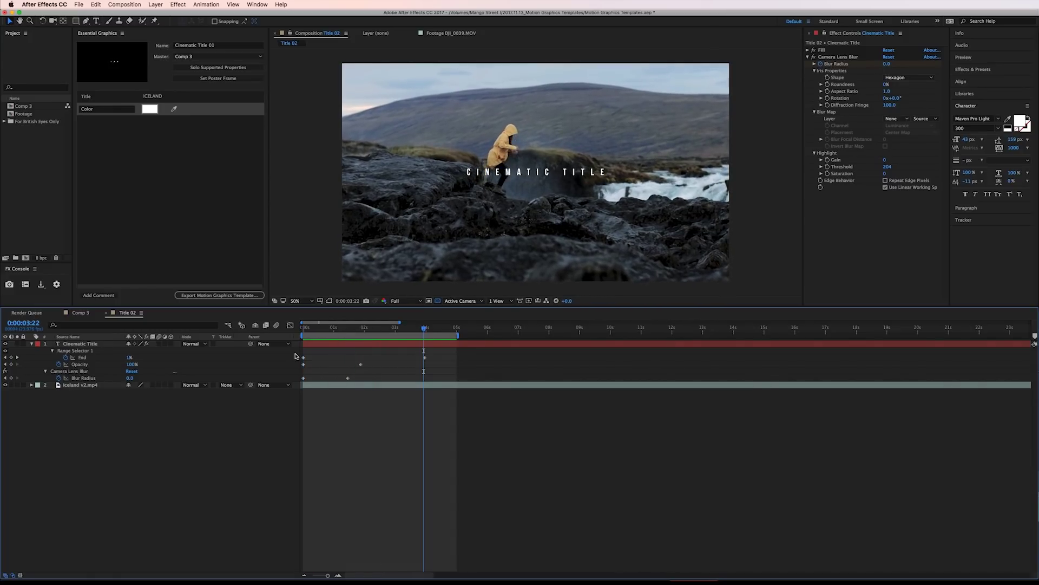
{"action": "key", "text": "Page_Down"}
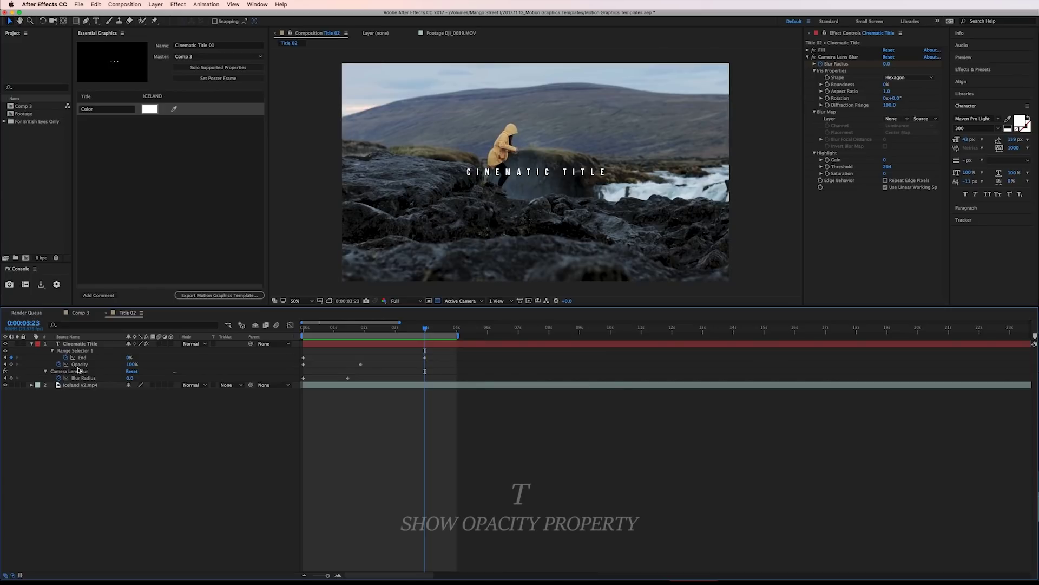
Fade the Cinematic Title layer opacity to 0% at 0:00:05:00 and preview the result
{"action": "left_click", "coordinate": [72, 346]}
{"action": "key", "text": "t"}
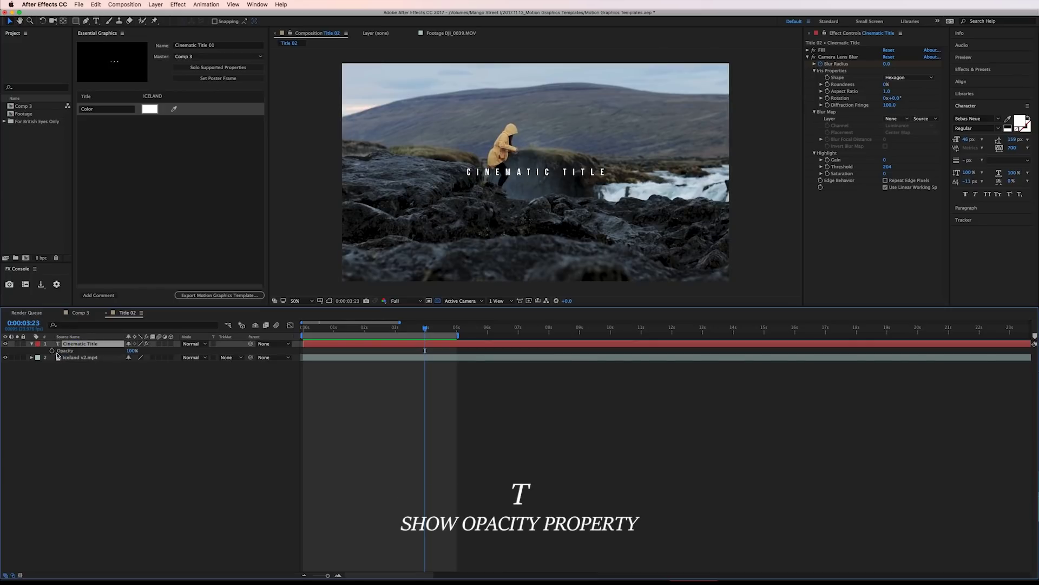
{"action": "key", "text": "u"}
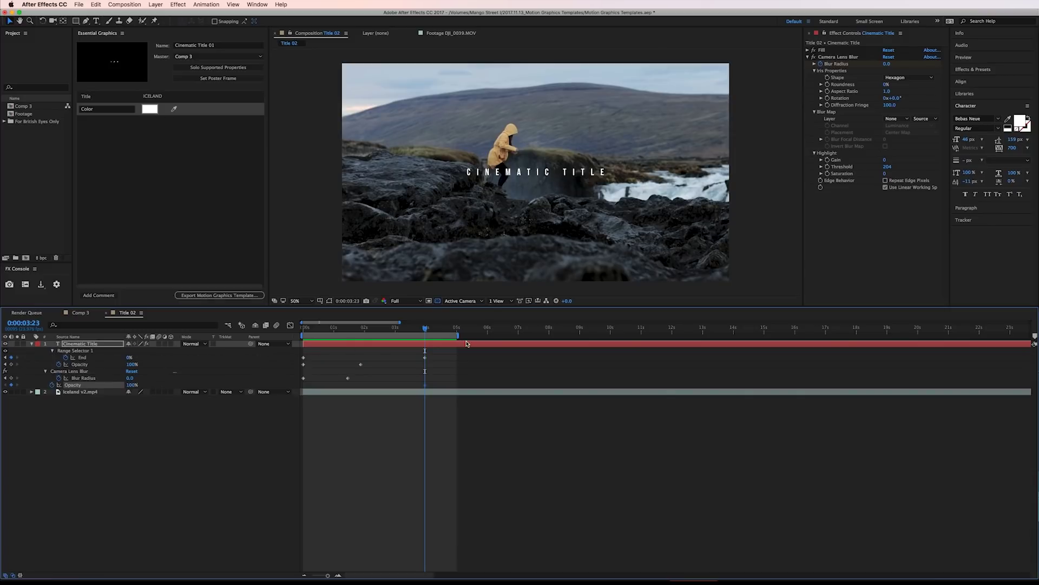
{"action": "left_click_drag", "start_coordinate": [458, 331], "coordinate": [456, 331]}
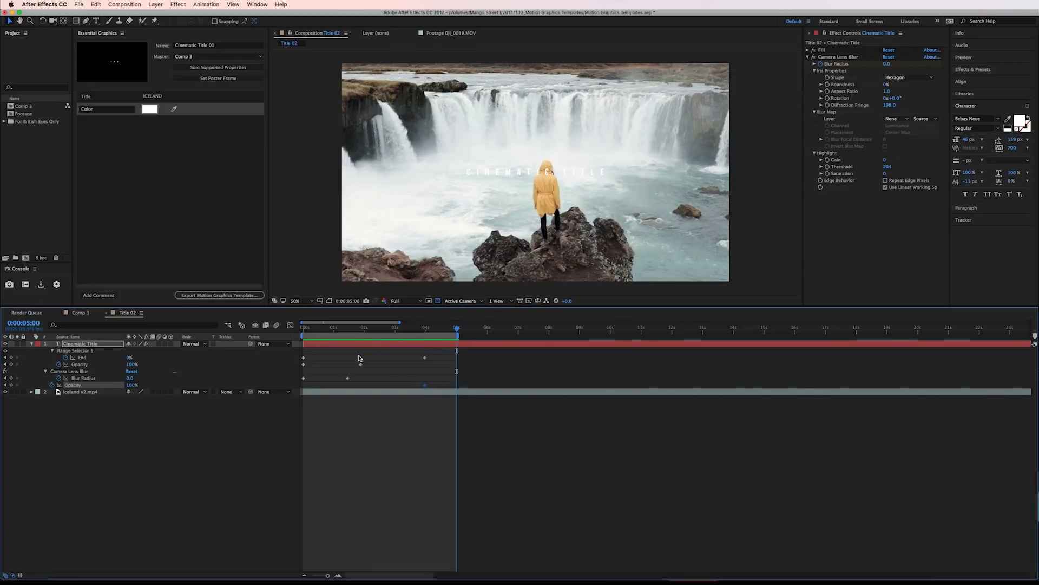
{"action": "left_click_drag", "start_coordinate": [132, 385], "coordinate": [97, 385]}
{"action": "key", "text": "space"}
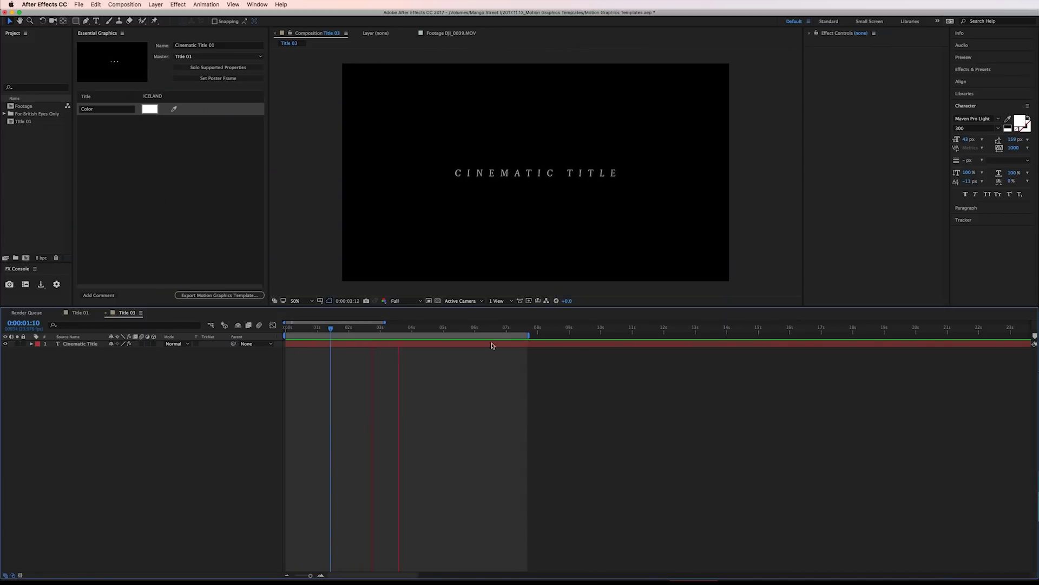
Show the Title 03 layer's animated properties, expand the Range Selector's Advanced settings, and scrub the timeline
{"action": "left_click", "coordinate": [81, 343]}
{"action": "key", "text": "u"}
{"action": "left_click", "coordinate": [59, 378]}
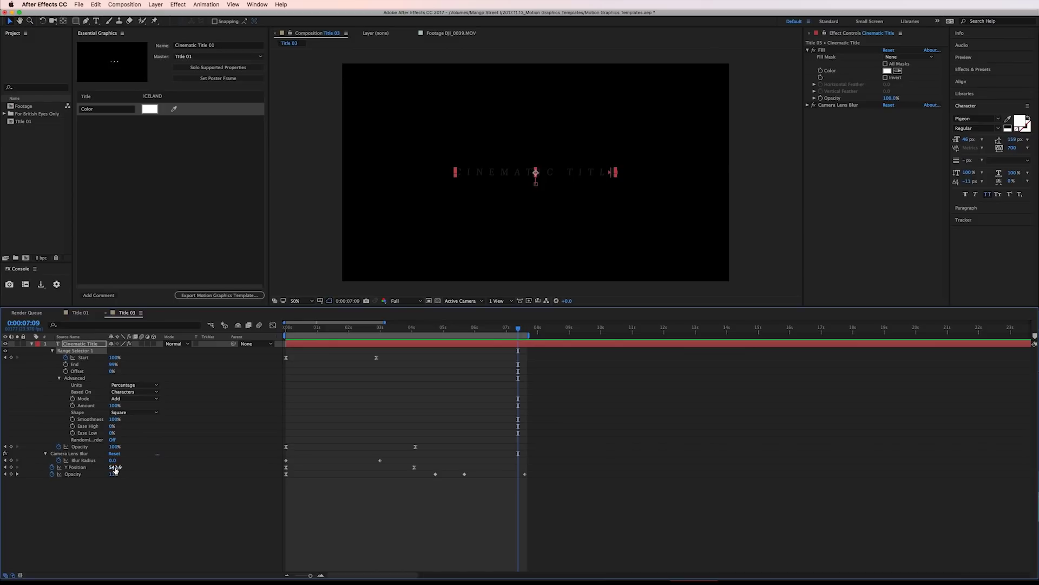
{"action": "left_click_drag", "start_coordinate": [292, 327], "coordinate": [394, 334]}
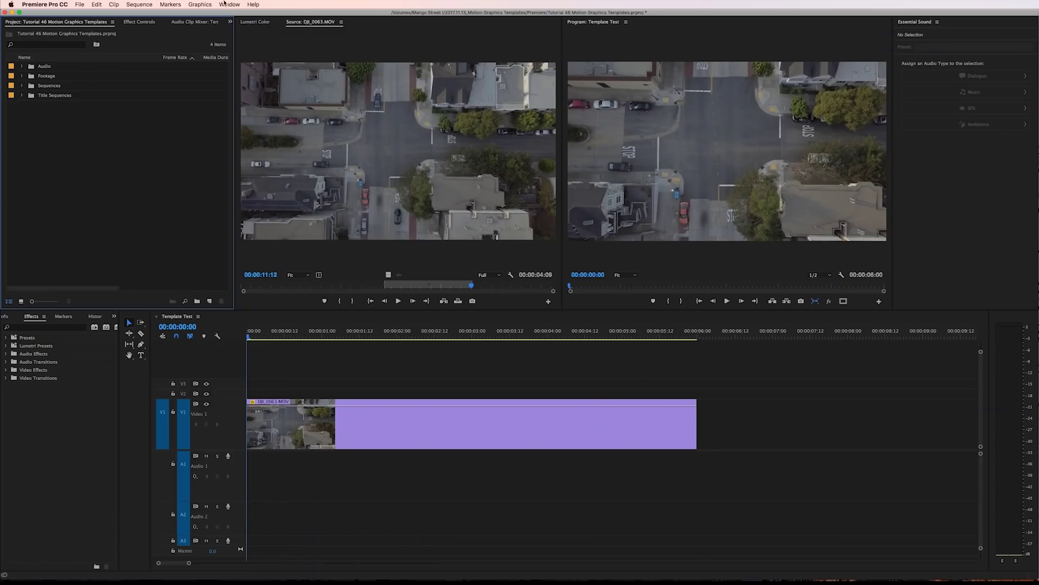
Place the Cinematic Title 01 template on V2 above the aerial clip and play it
{"action": "left_click", "coordinate": [225, 4]}
{"action": "left_click", "coordinate": [219, 146]}
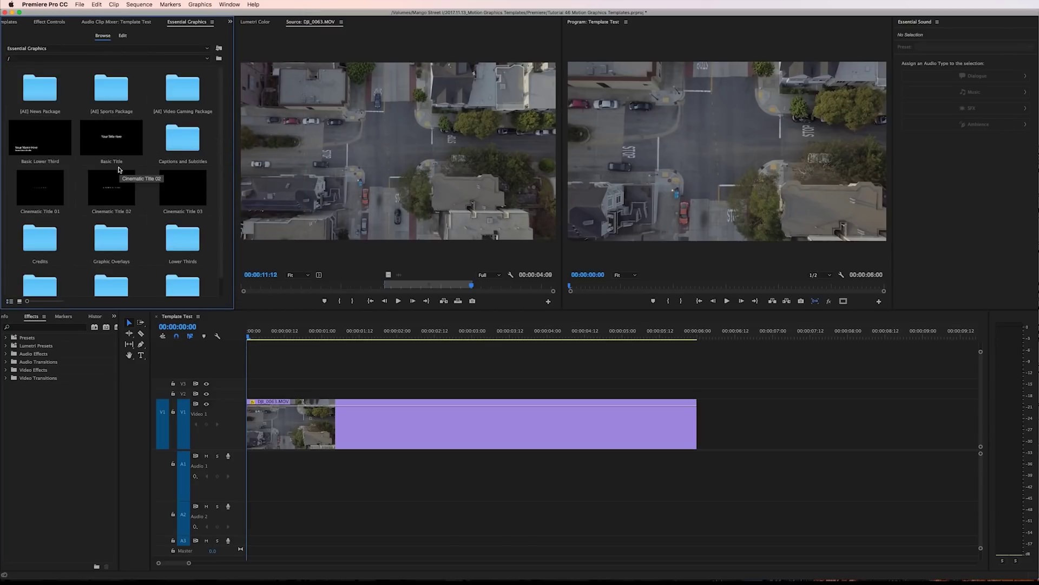
{"action": "left_click_drag", "start_coordinate": [70, 184], "coordinate": [327, 507]}
{"action": "key", "text": "space"}
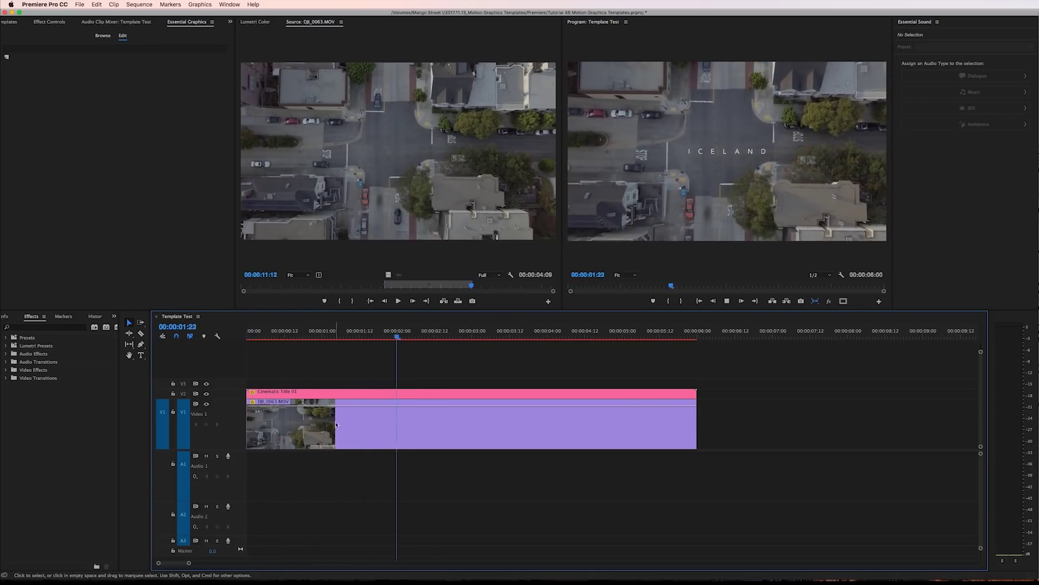
Change the template's Title text from ICELAND to FOUR WAY STOP, Y'ALL
{"action": "left_click", "coordinate": [343, 393]}
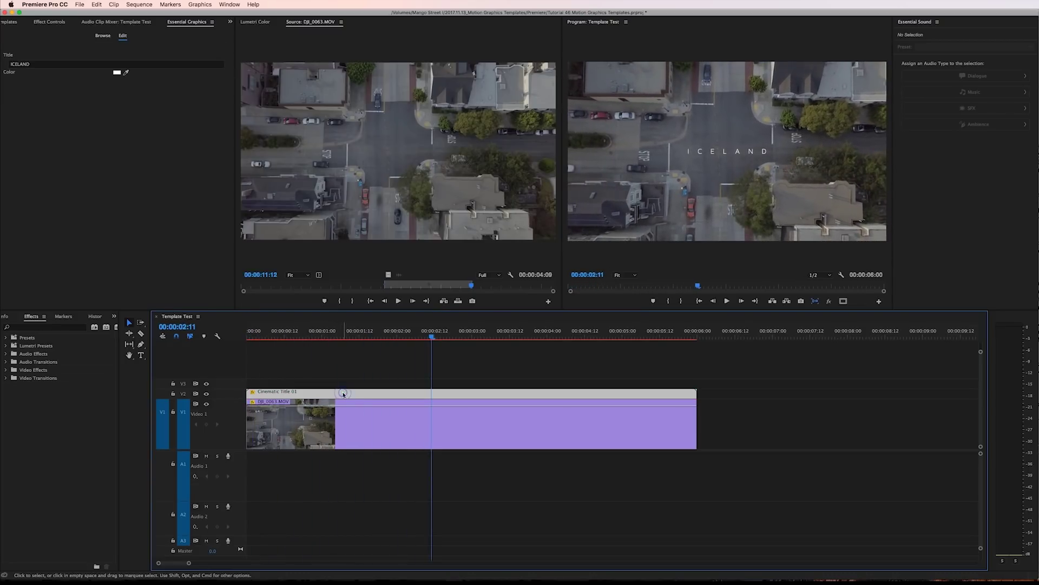
{"action": "left_click", "coordinate": [44, 64]}
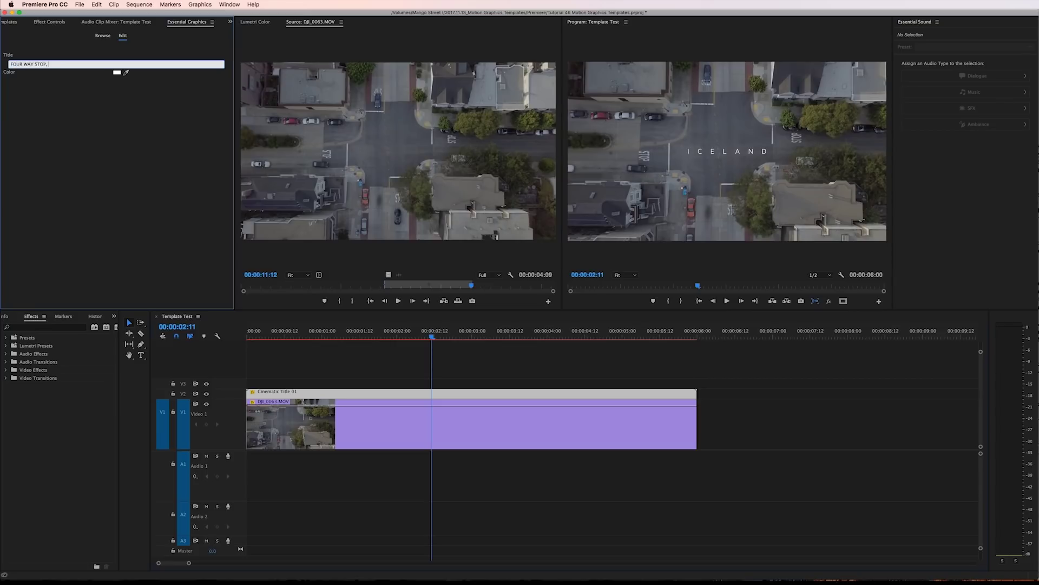
{"action": "left_click", "coordinate": [90, 88]}
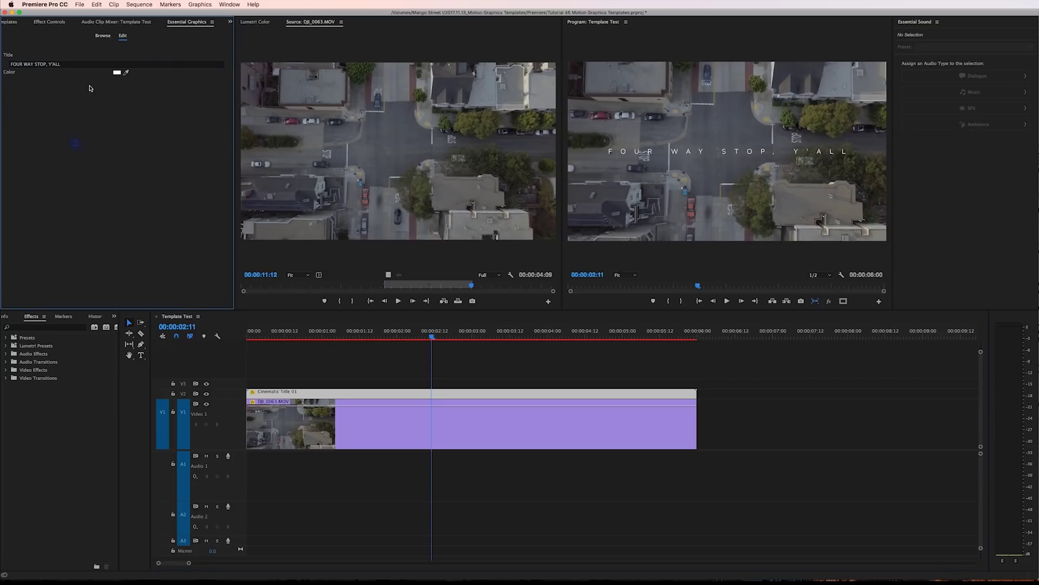
Set the title Color to yellow EED52A and play the sequence from the start
{"action": "left_click", "coordinate": [117, 73]}
{"action": "left_click", "coordinate": [713, 157]}
{"action": "left_click", "coordinate": [686, 237]}
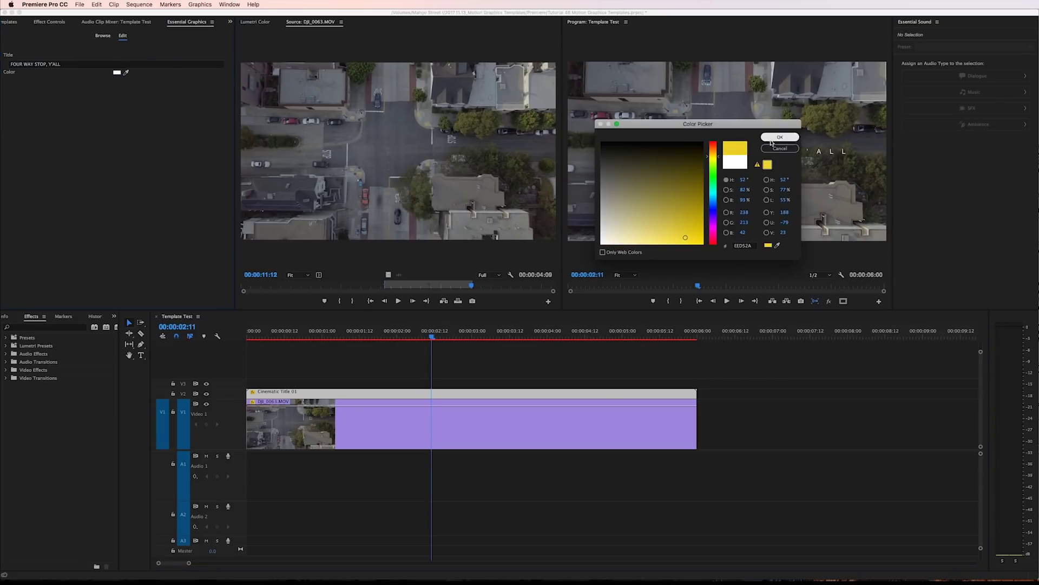
{"action": "left_click", "coordinate": [780, 137]}
{"action": "left_click", "coordinate": [629, 378]}
{"action": "key", "text": "Home"}
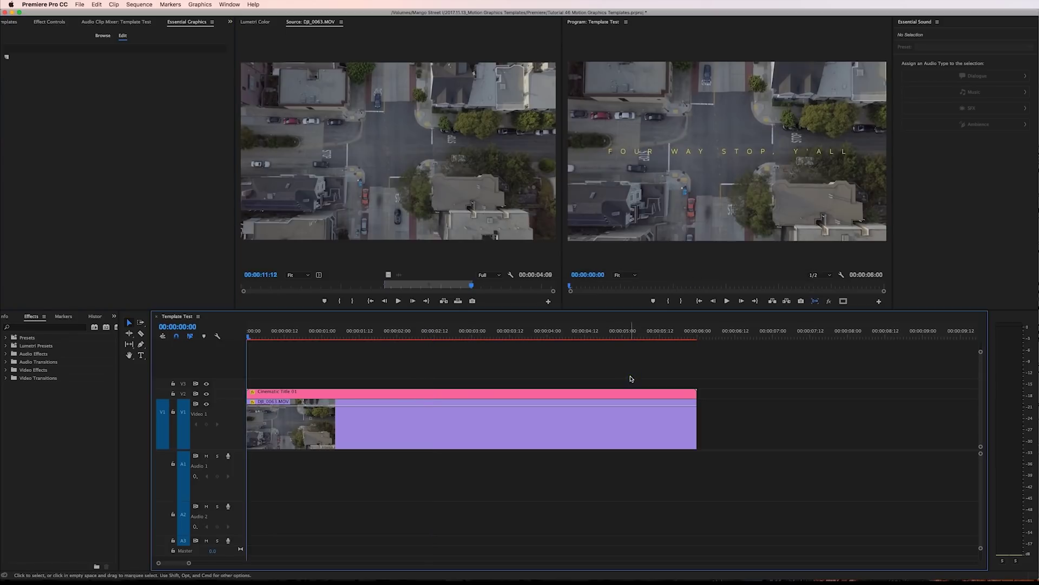
{"action": "key", "text": "space"}
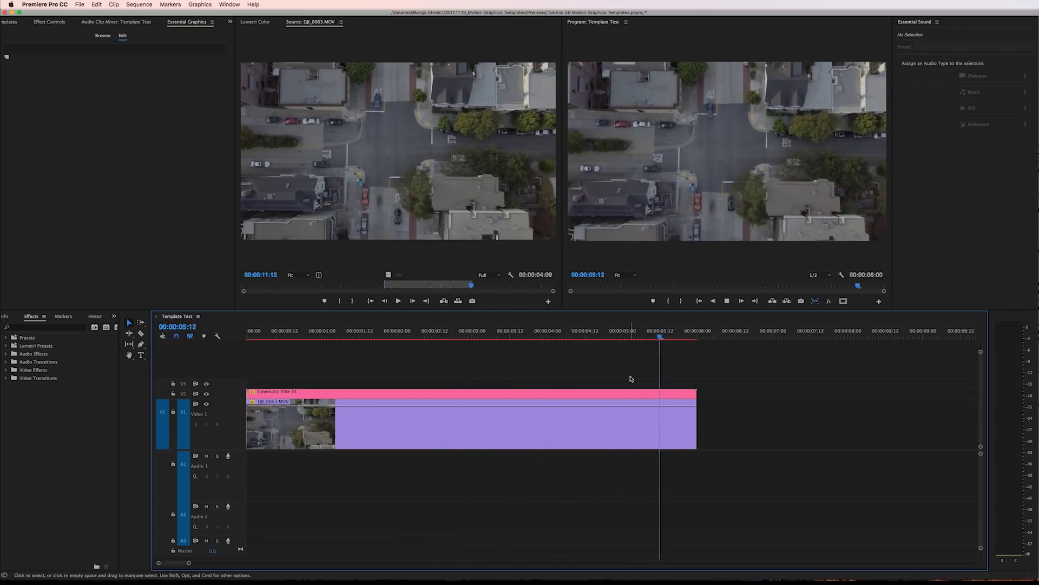
{"action": "key", "text": "space"}
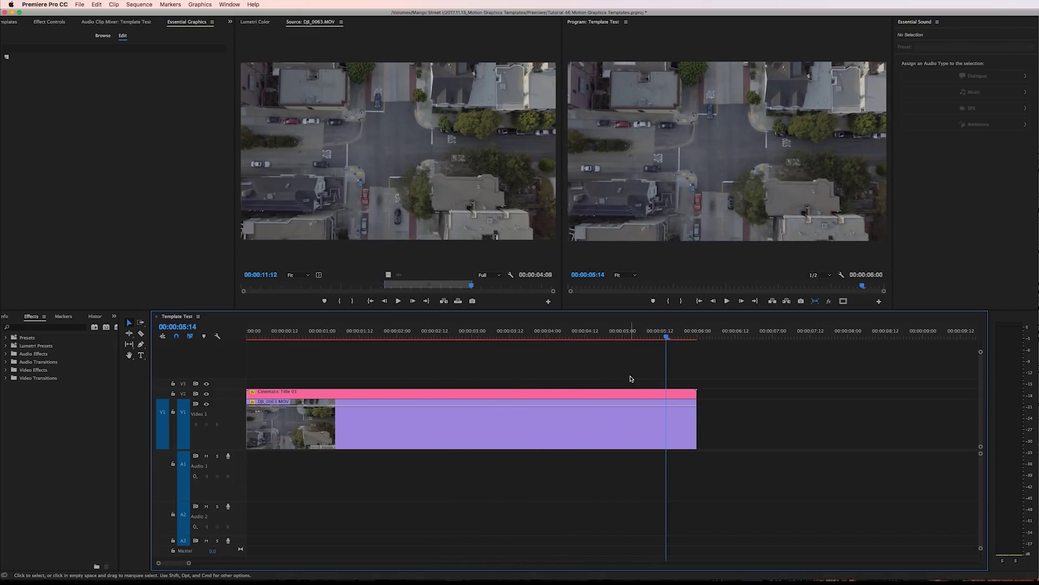